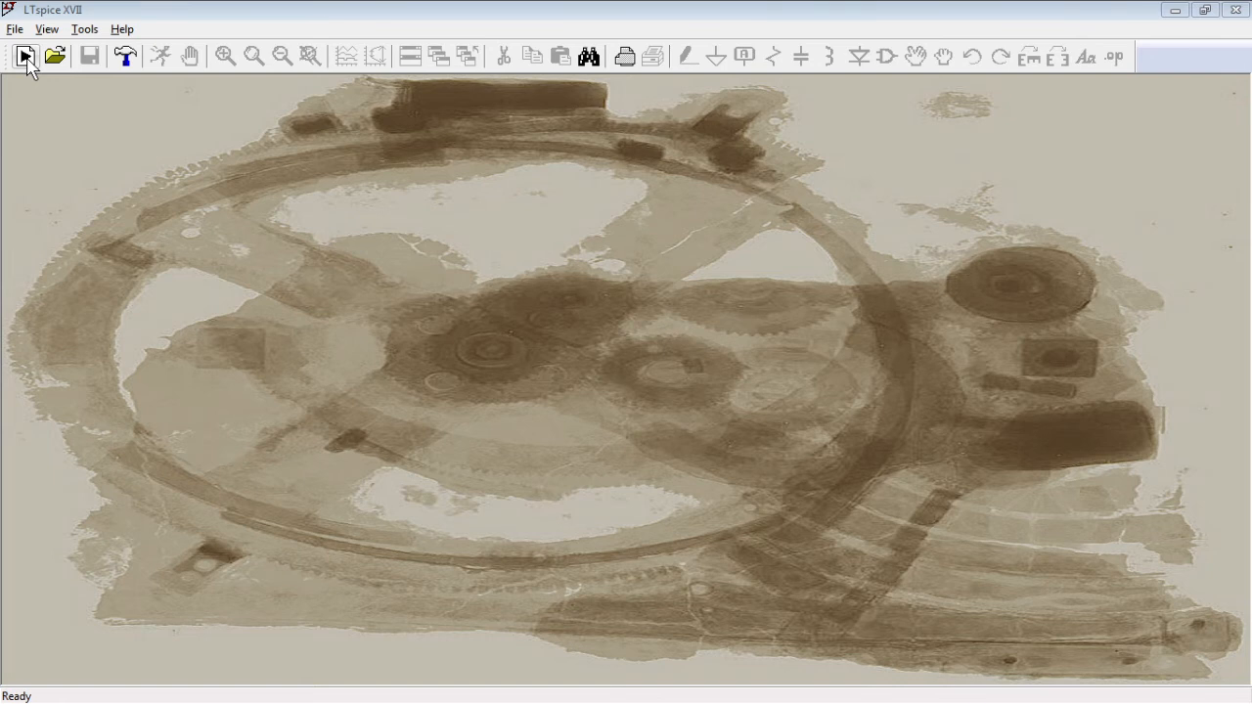
- Create a new schematic and place two vertical inductors side by side with a gap between them
left_click(25, 56)
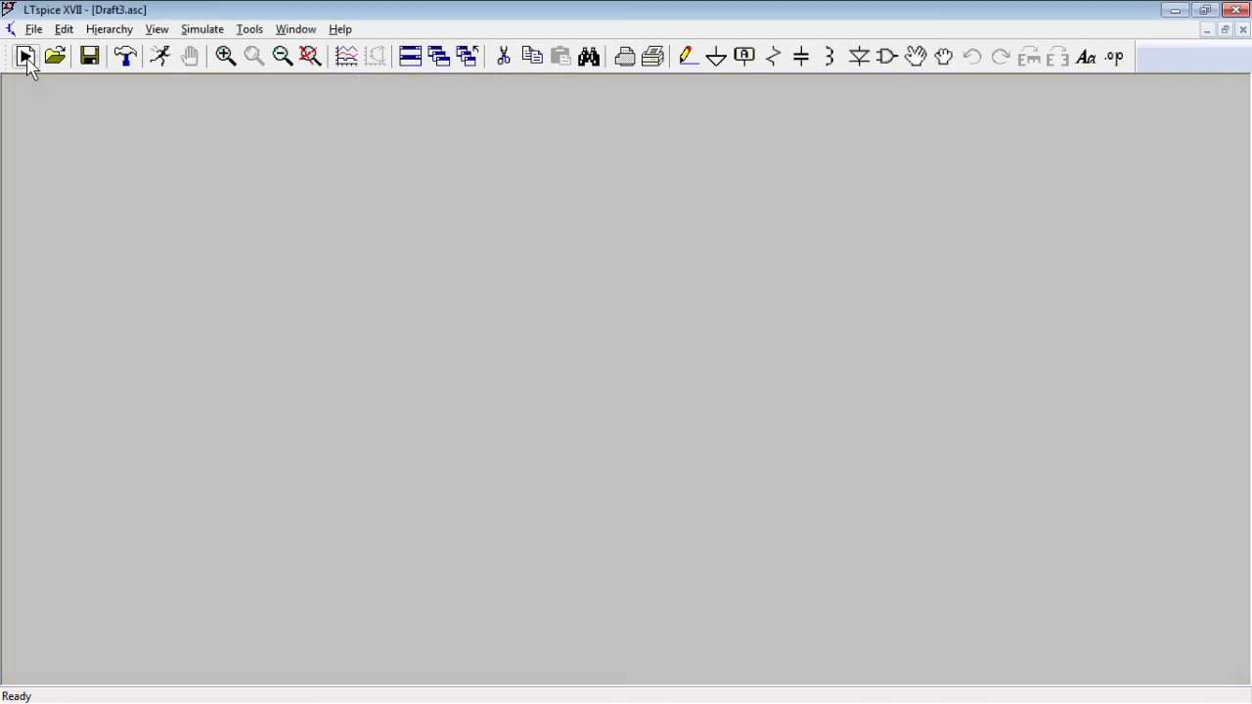
left_click(831, 59)
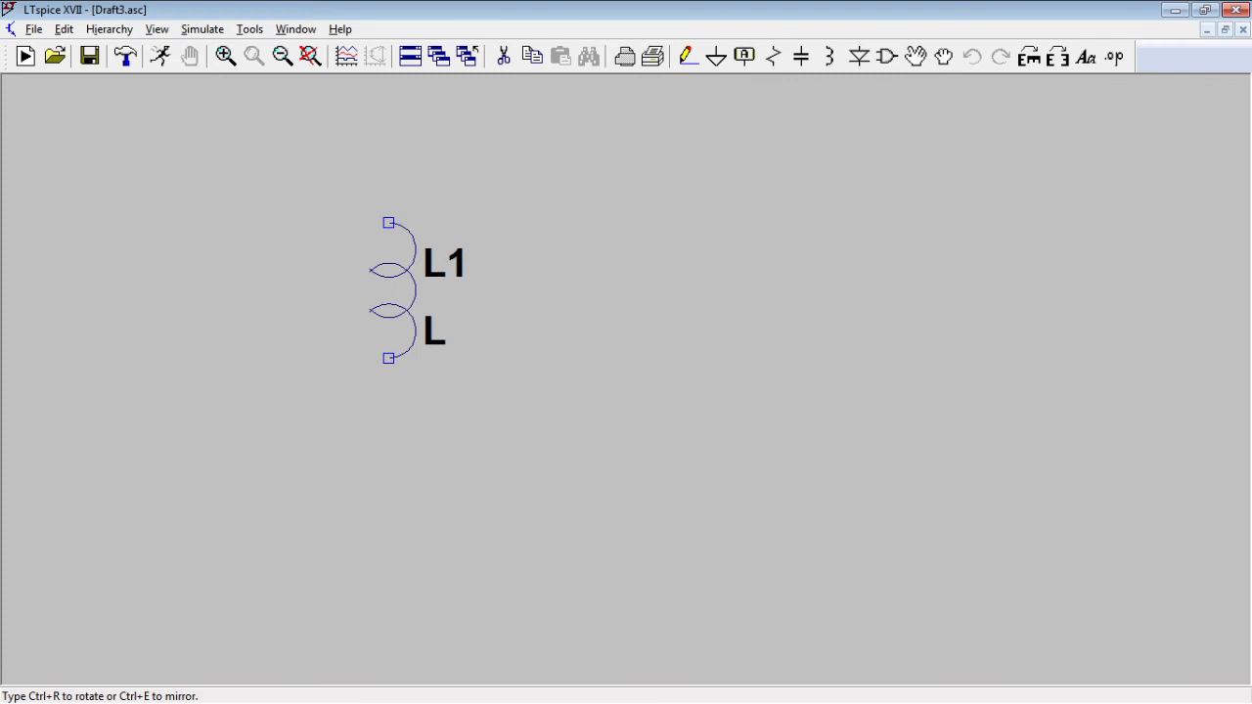
left_click(391, 290)
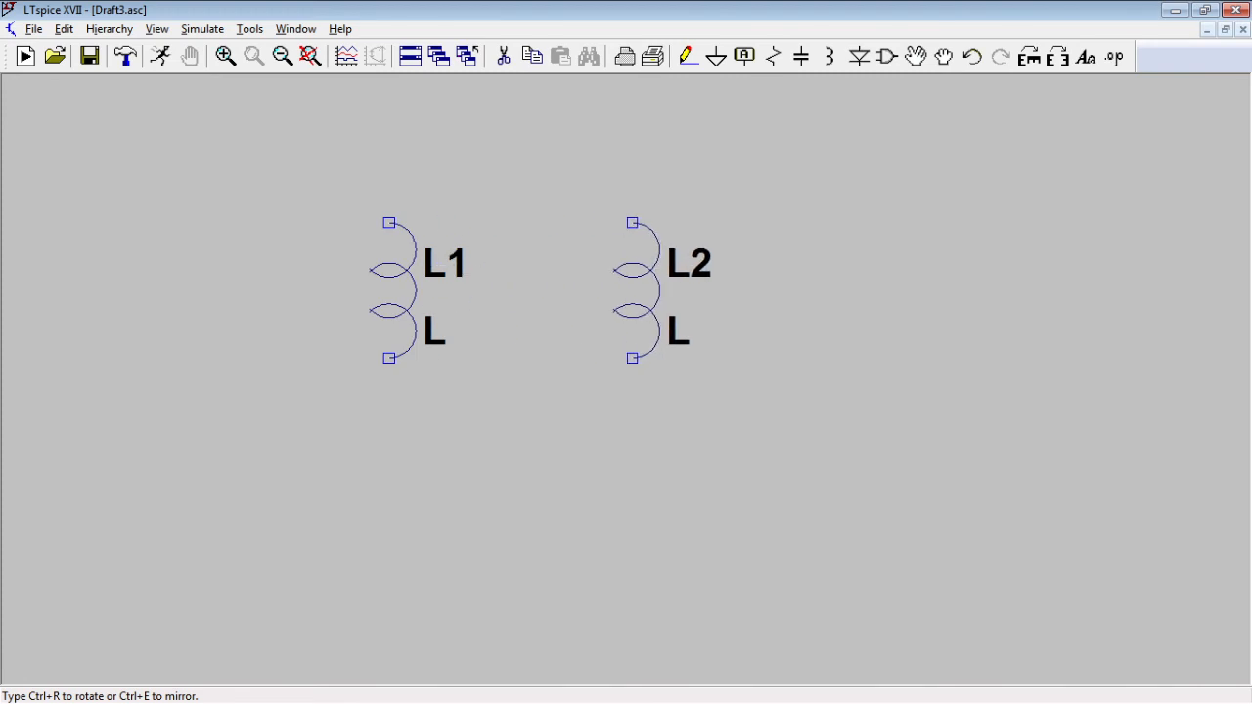
left_click(633, 290)
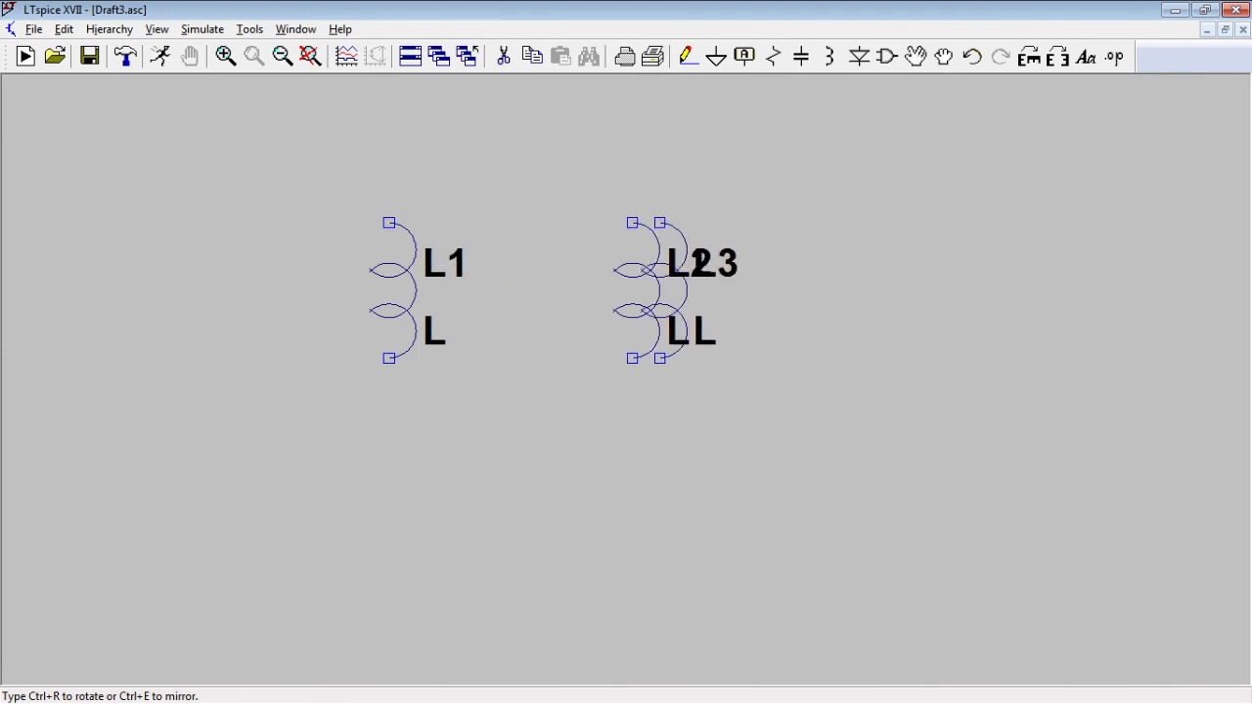
key("Escape")
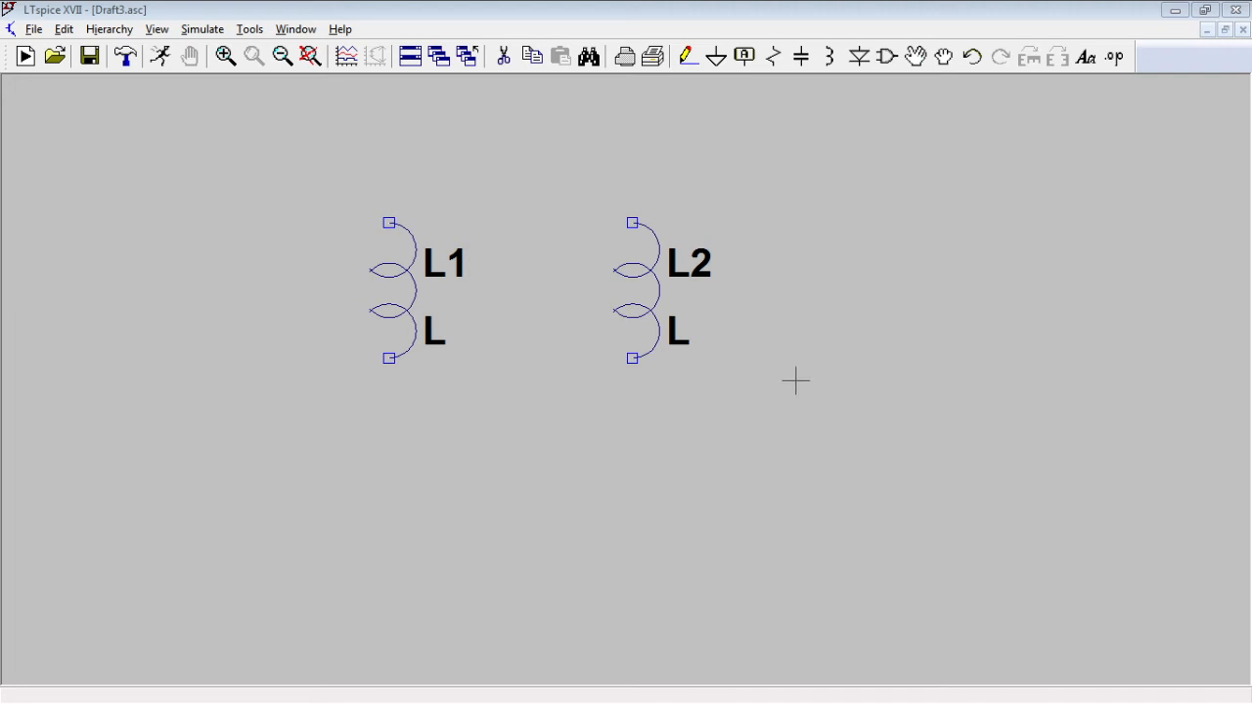
- Add the SPICE directive "K1 L1 L2 1" below the two inductors to couple them
left_click(1113, 56)
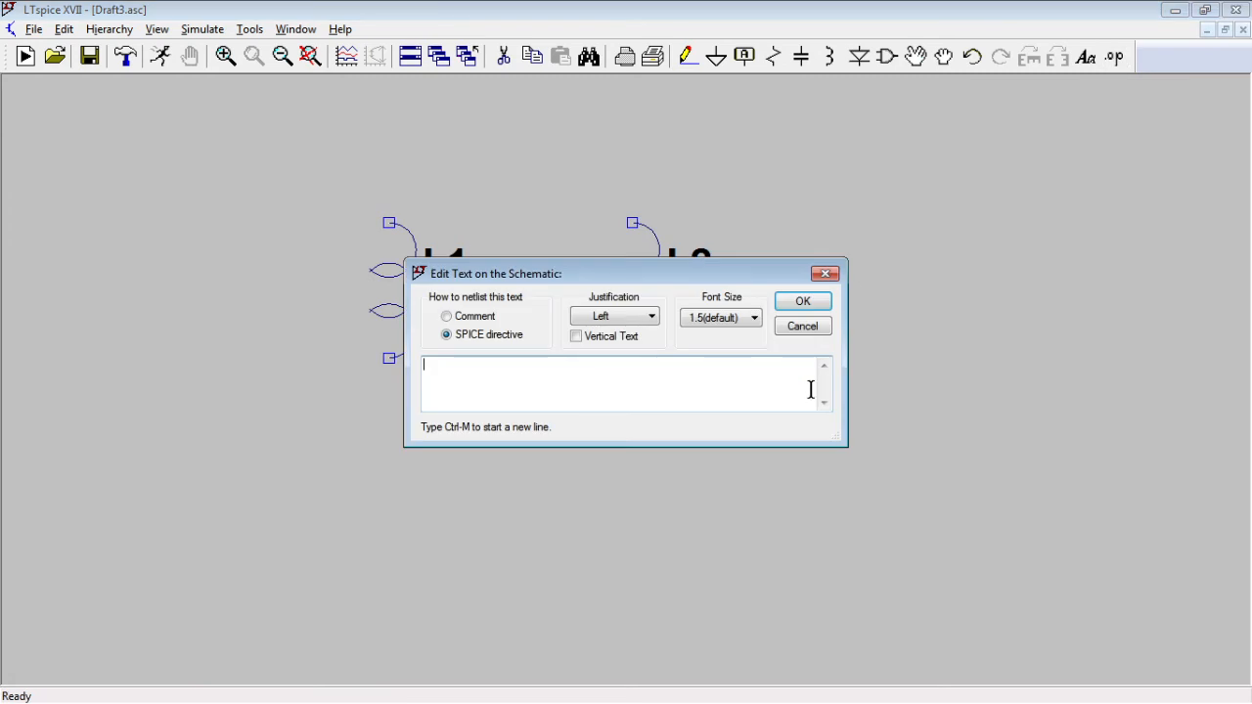
type("k")
key("BackSpace")
type("K1")
left_click_drag(751, 278, 722, 437)
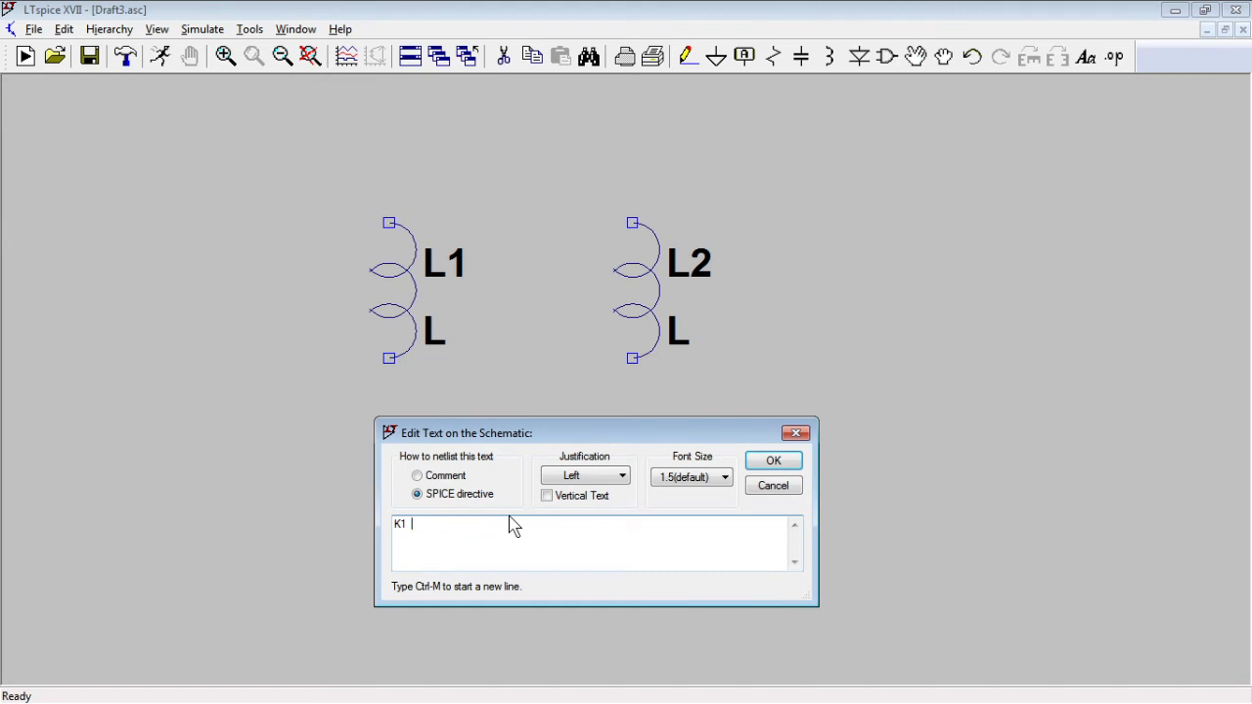
type("L1 L")
type("2 1")
key("Return")
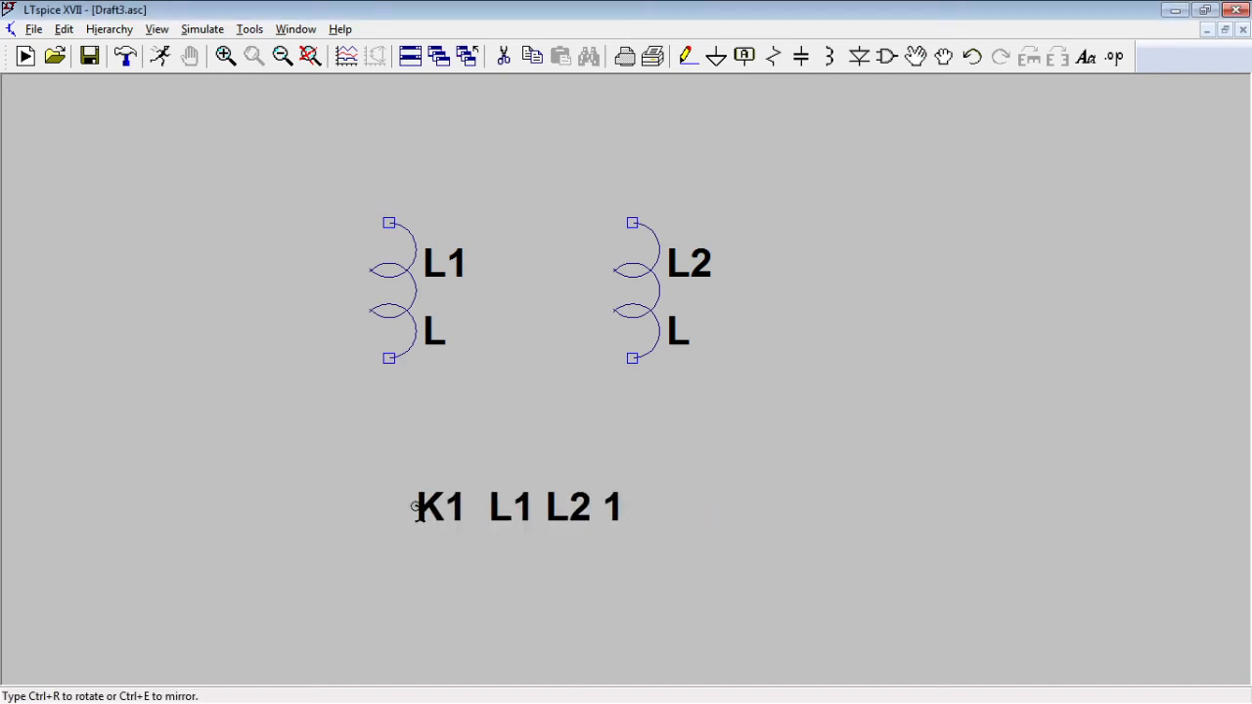
left_click(413, 513)
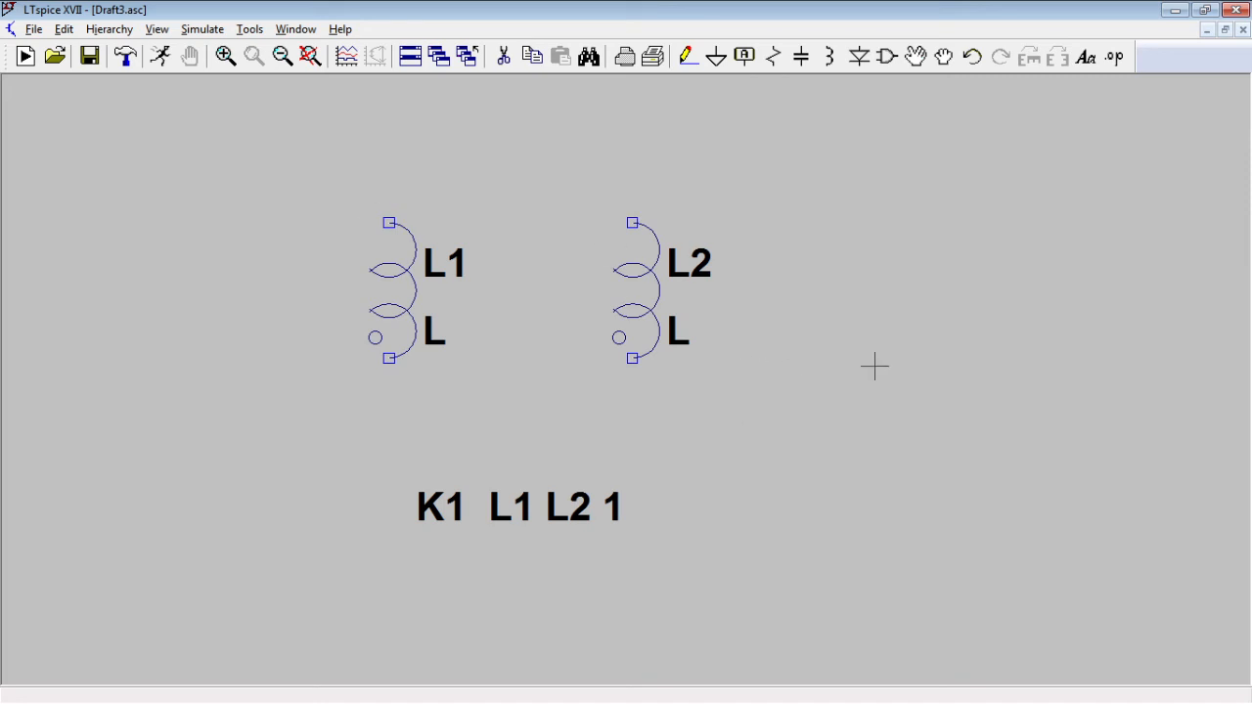
- Place a vertical resistor to the right of inductor L2 and set its value to 100
left_click(772, 57)
left_click(903, 289)
key("Escape")
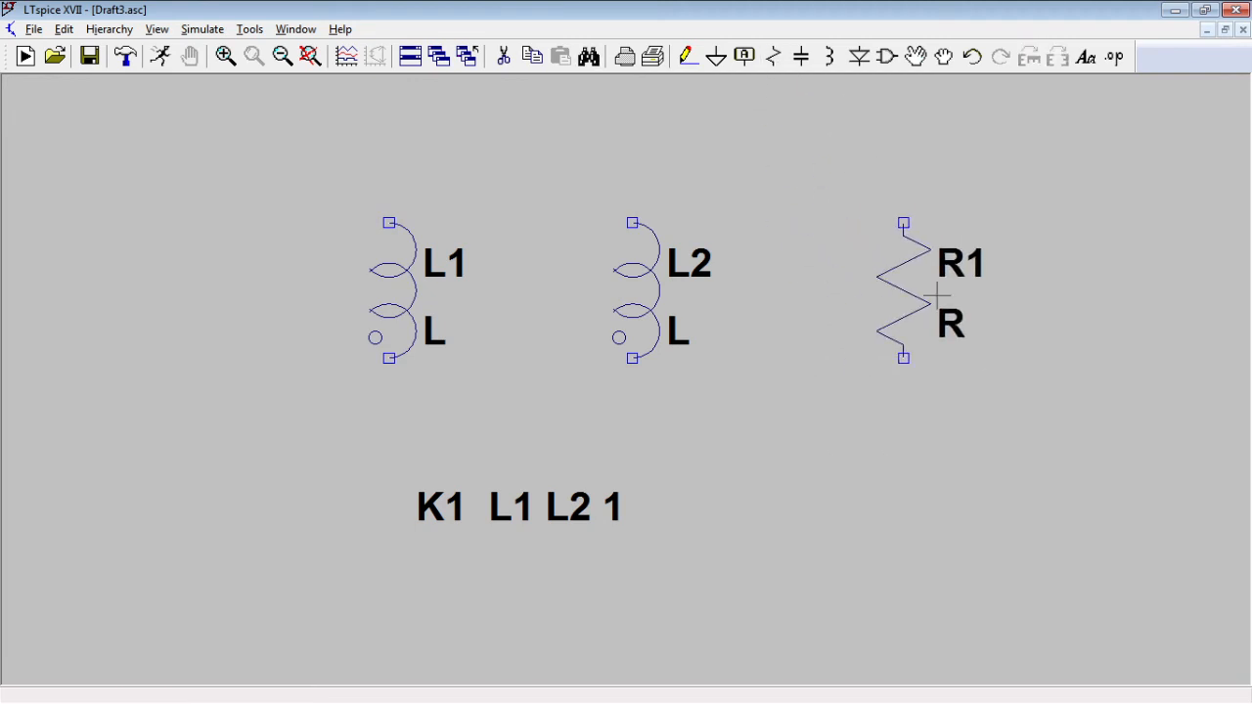
right_click(950, 326)
type("100")
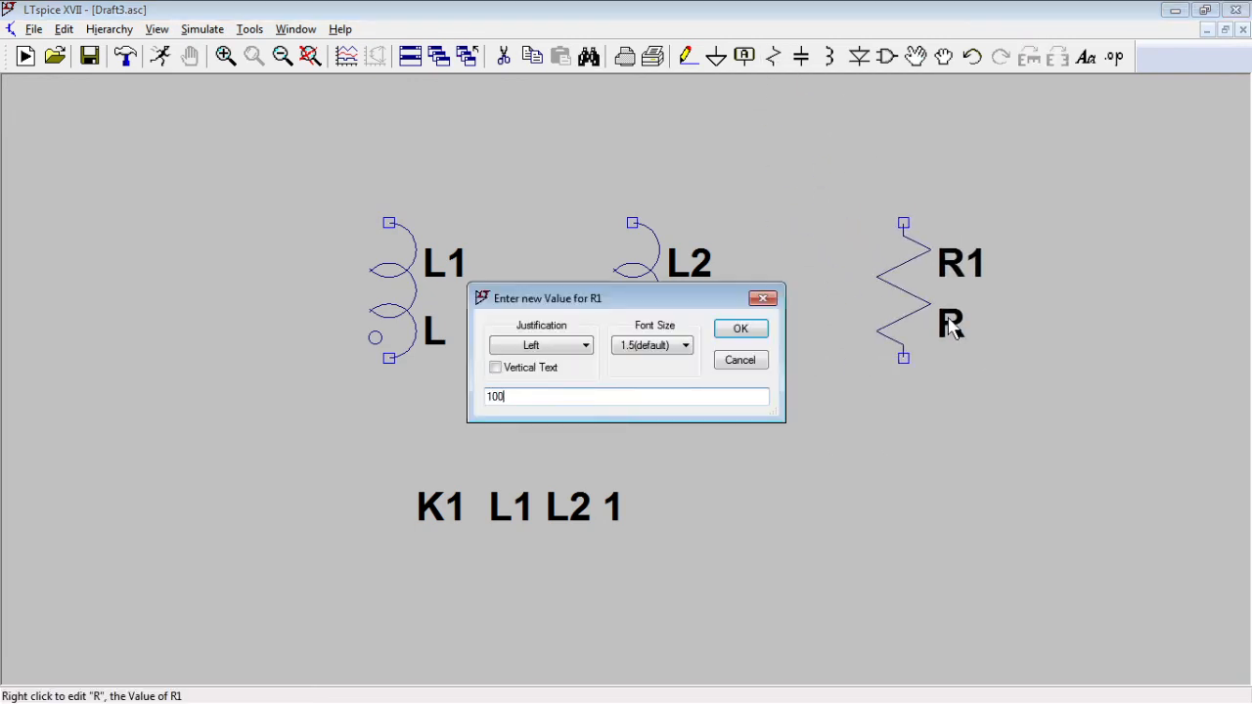
key("Return")
- Wire both ends of inductor L2 to resistor R1 to form a closed rectangular loop
left_click(689, 56)
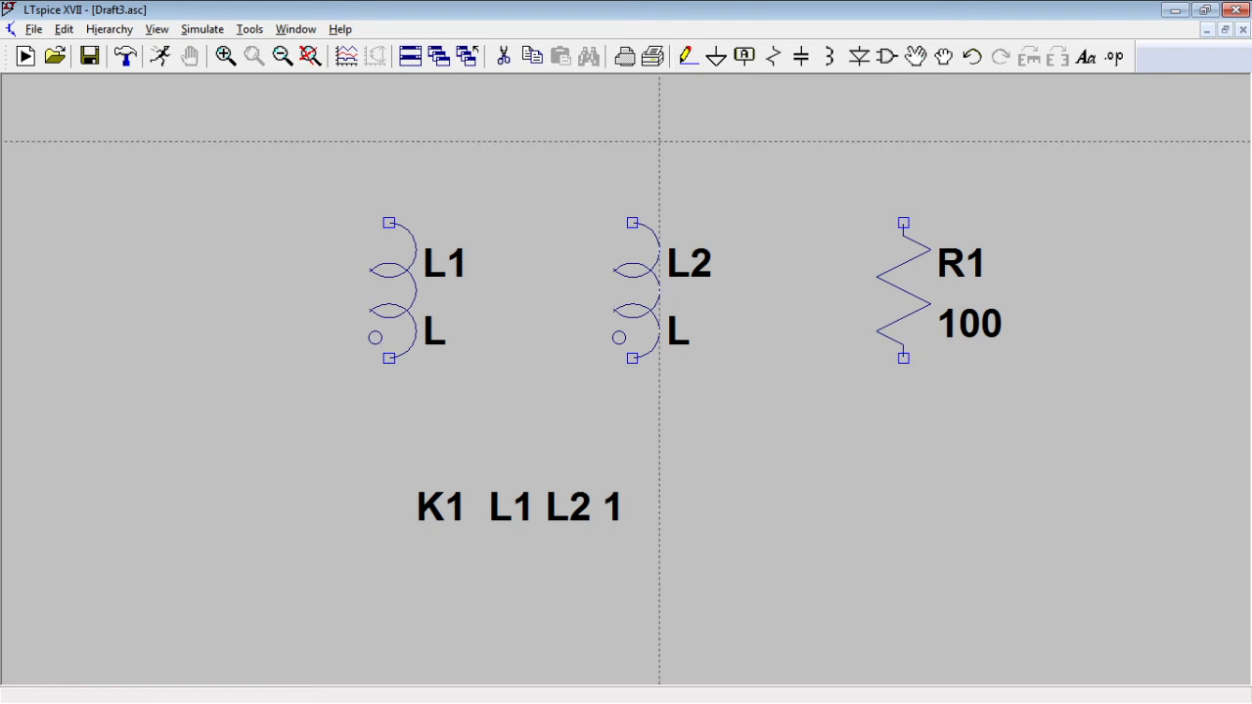
left_click(633, 142)
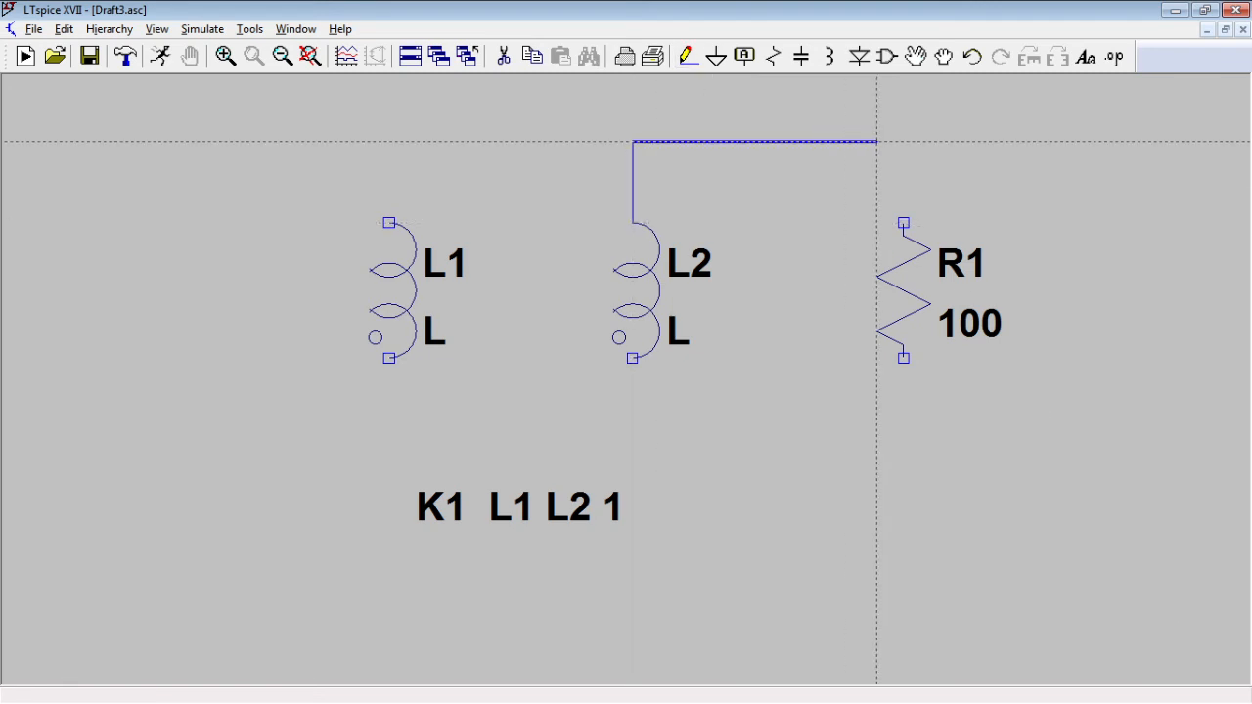
left_click(903, 223)
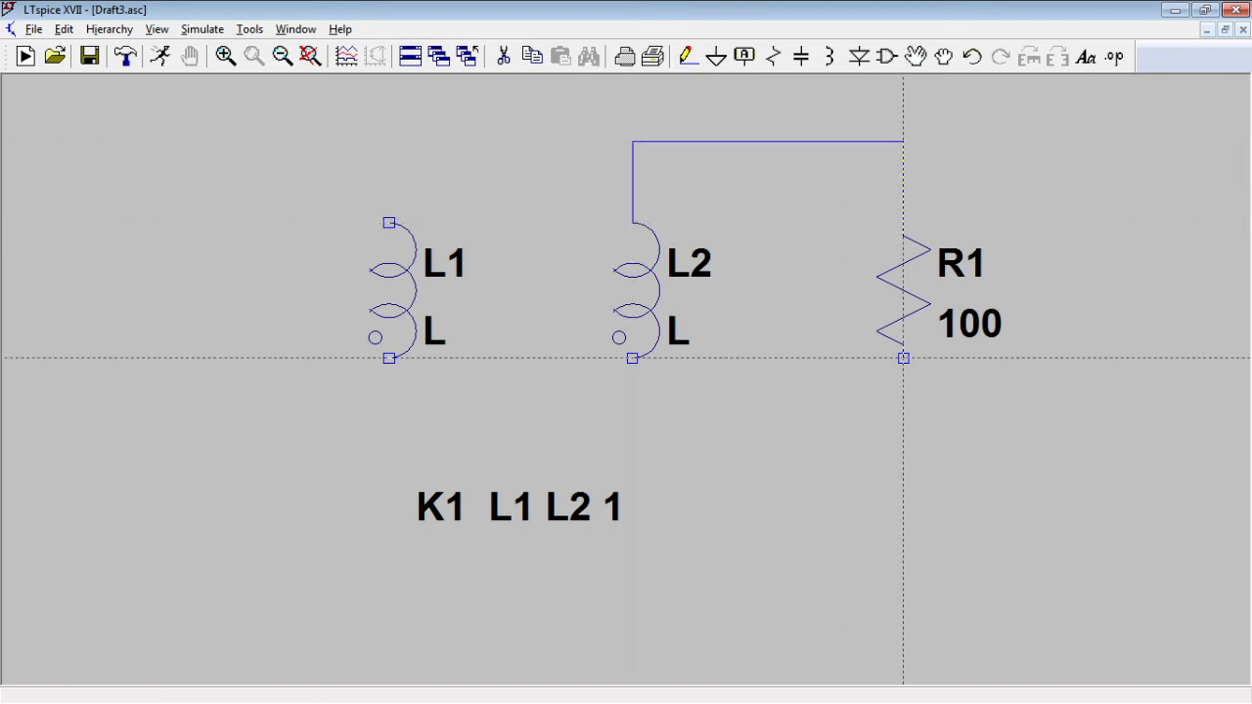
left_click(903, 358)
left_click(633, 439)
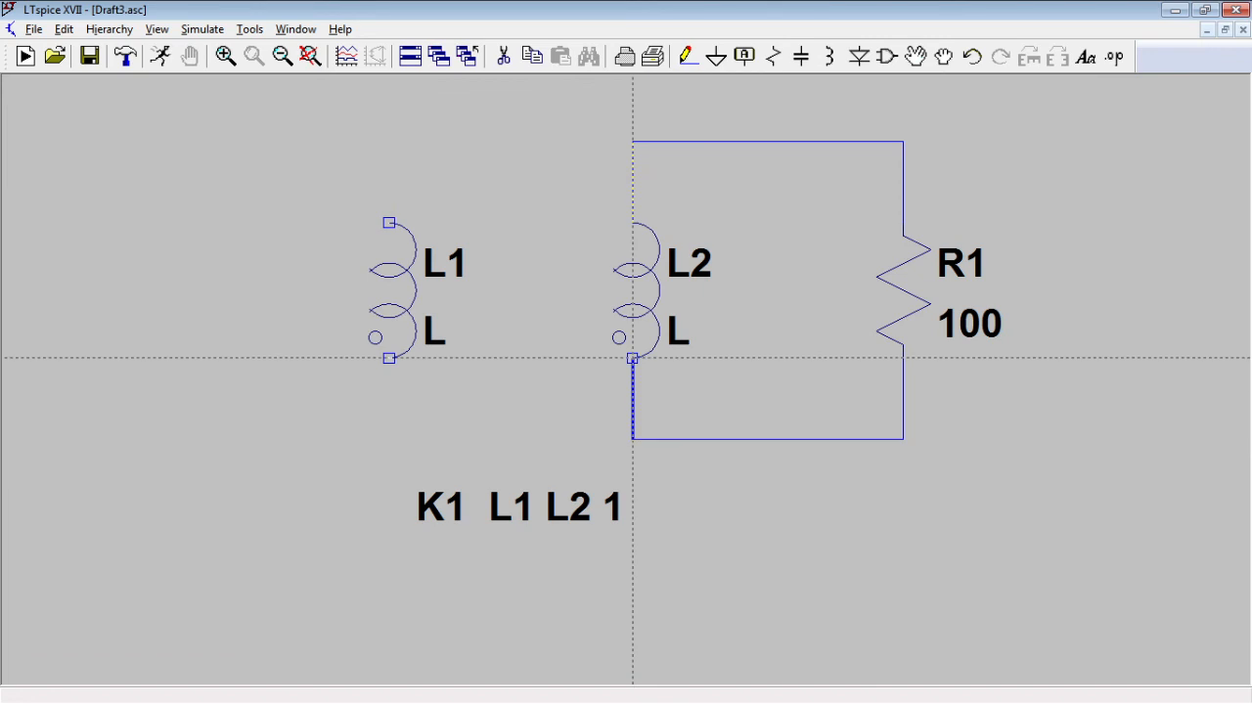
left_click(632, 358)
right_click(650, 380)
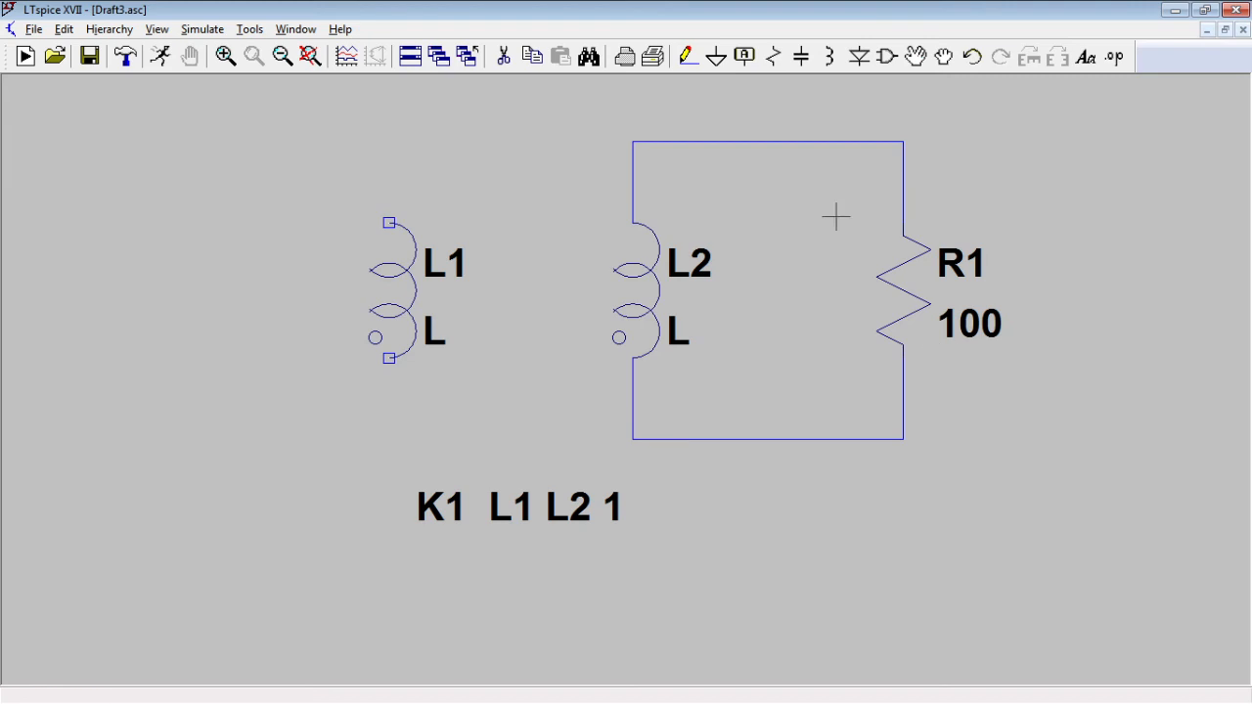
- Place a voltage source component to the left of inductor L1, level with it
left_click(888, 57)
type("v")
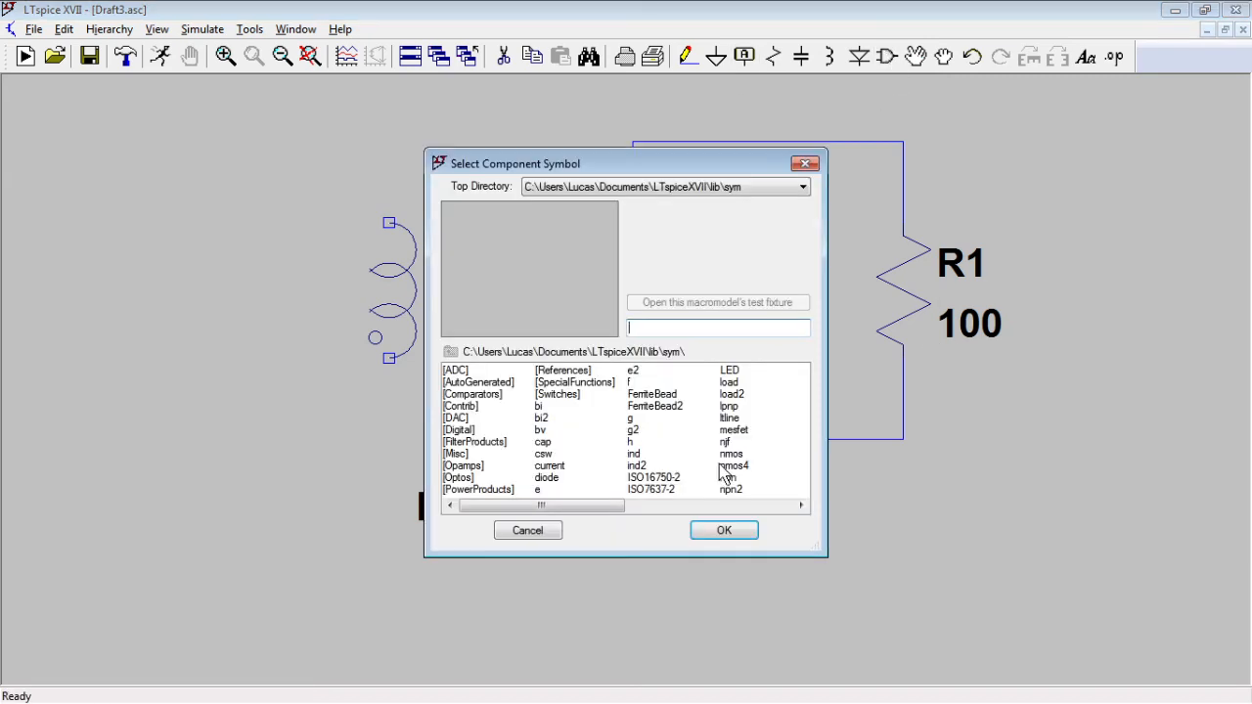
type("o")
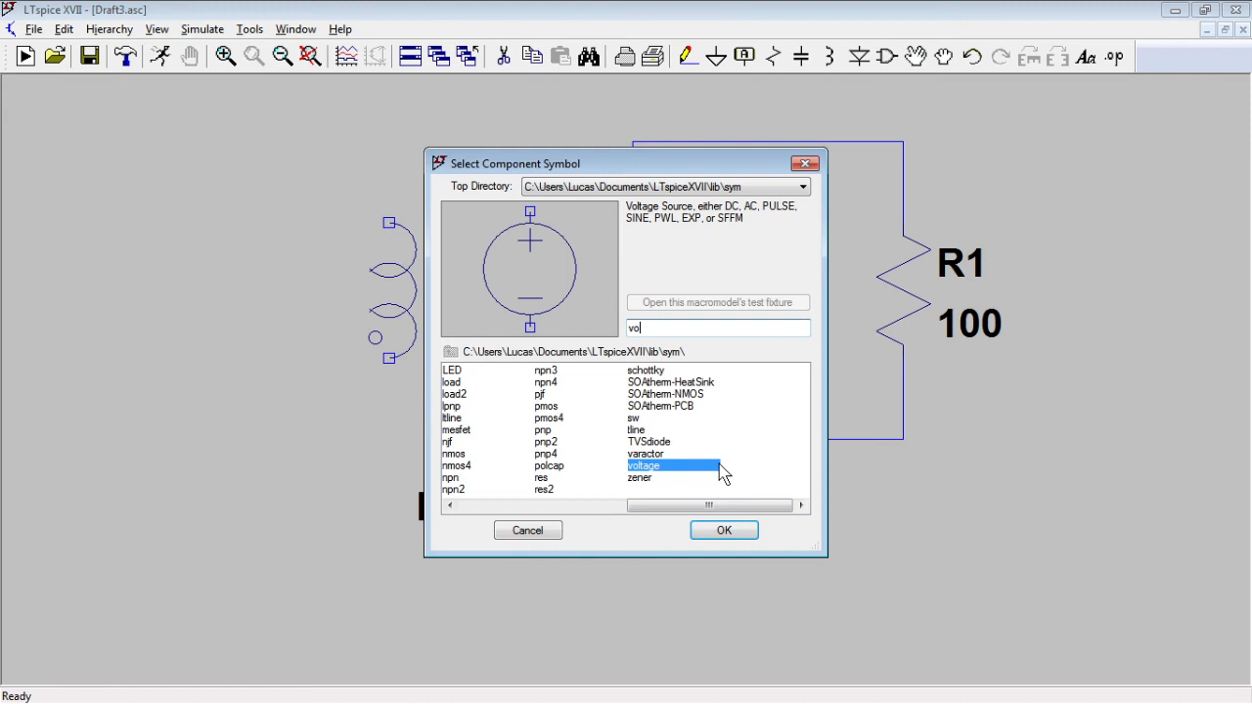
left_click(724, 530)
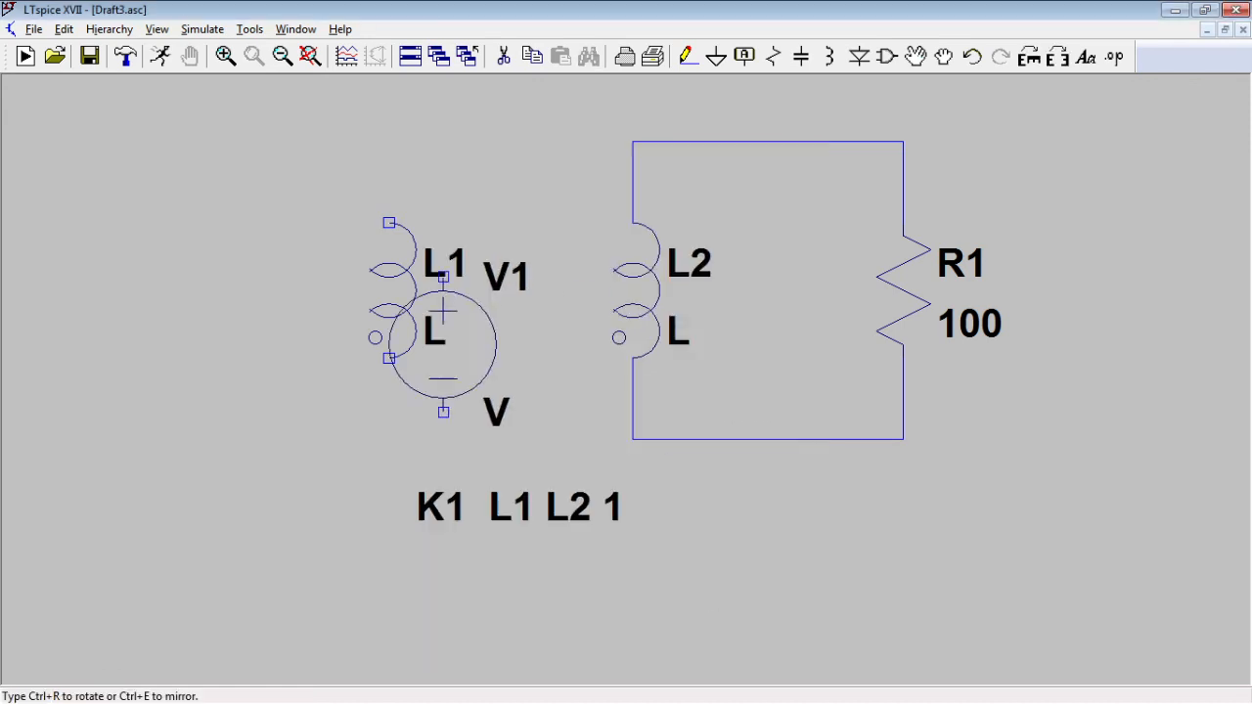
left_click(199, 196)
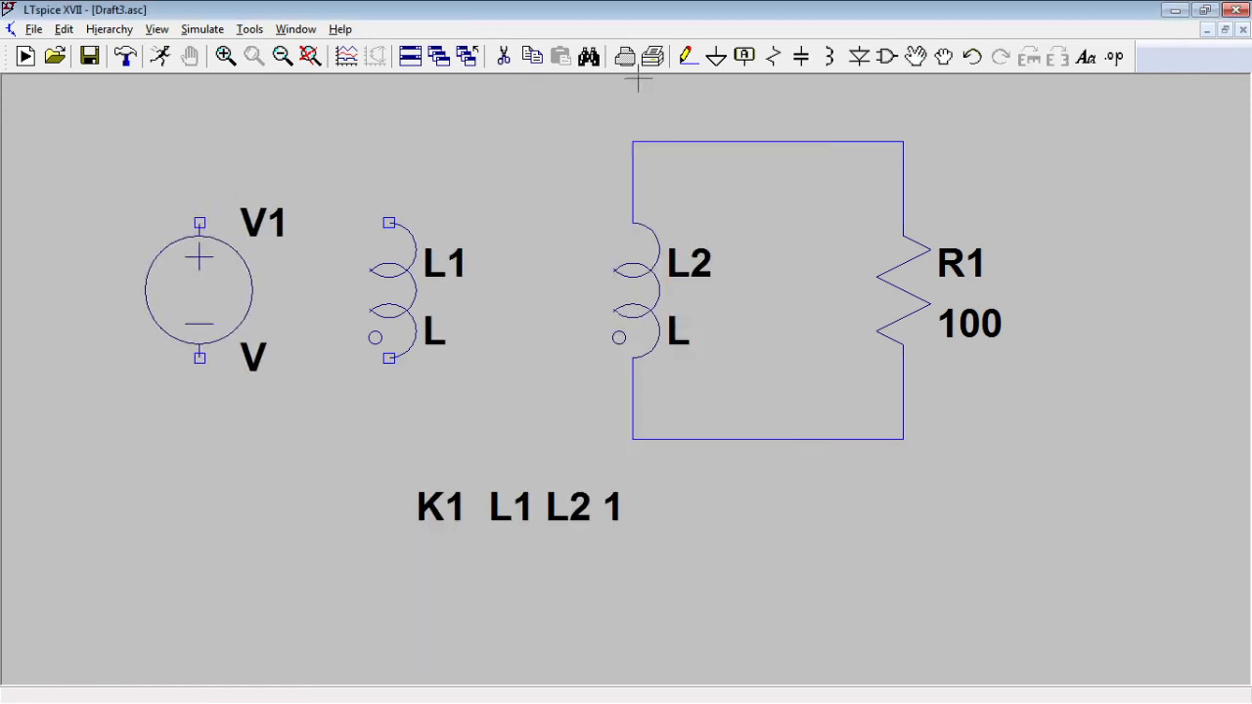
- Wire both terminals of voltage source V1 to the matching ends of inductor L1 in a closed loop
left_click(688, 56)
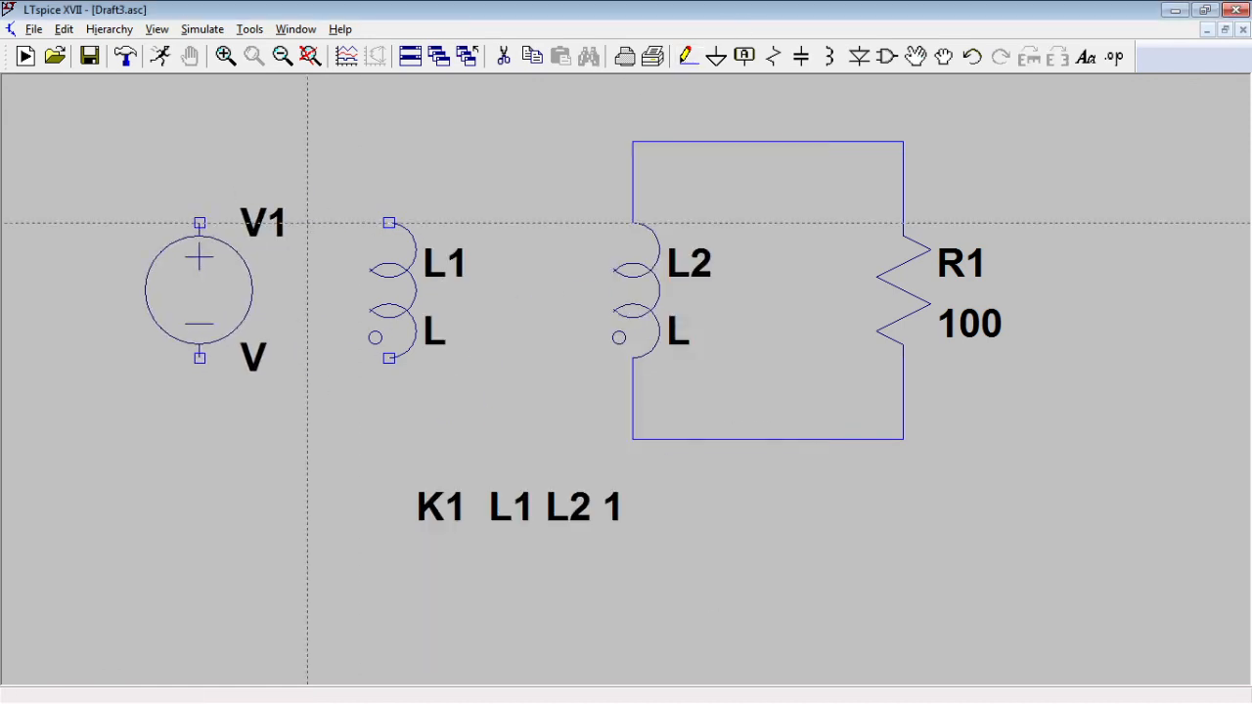
left_click(200, 223)
left_click(389, 223)
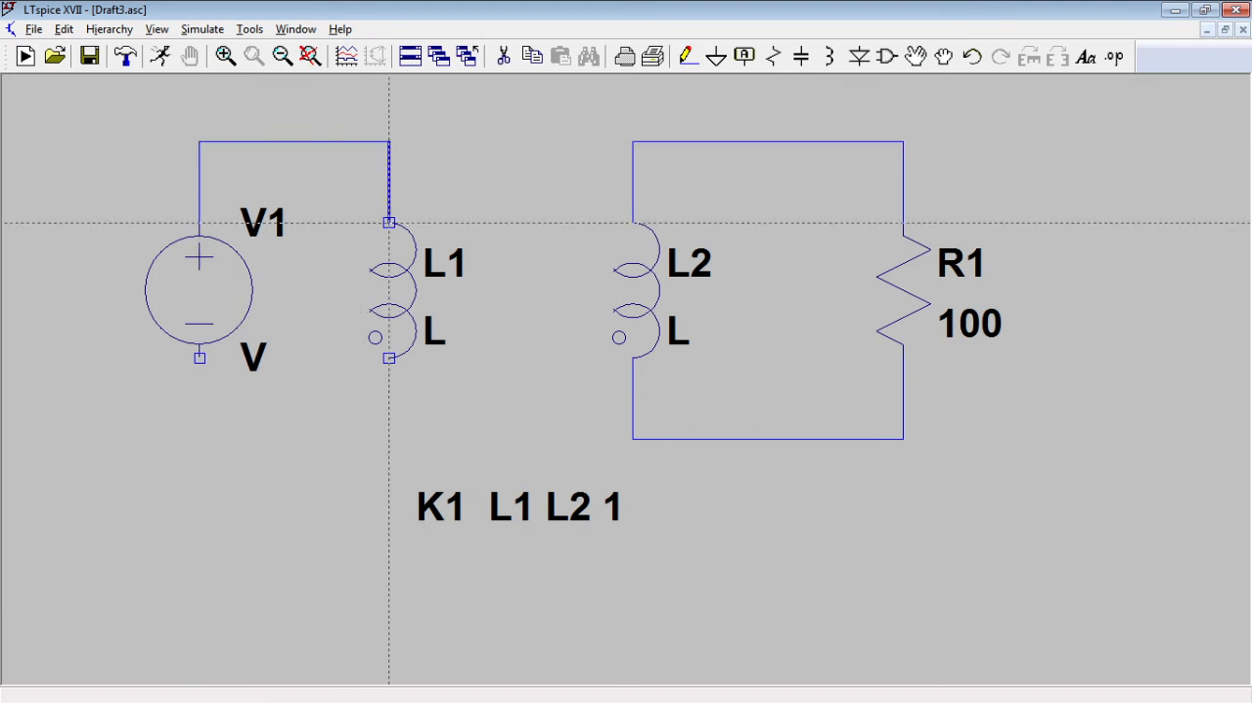
left_click(389, 358)
left_click(389, 439)
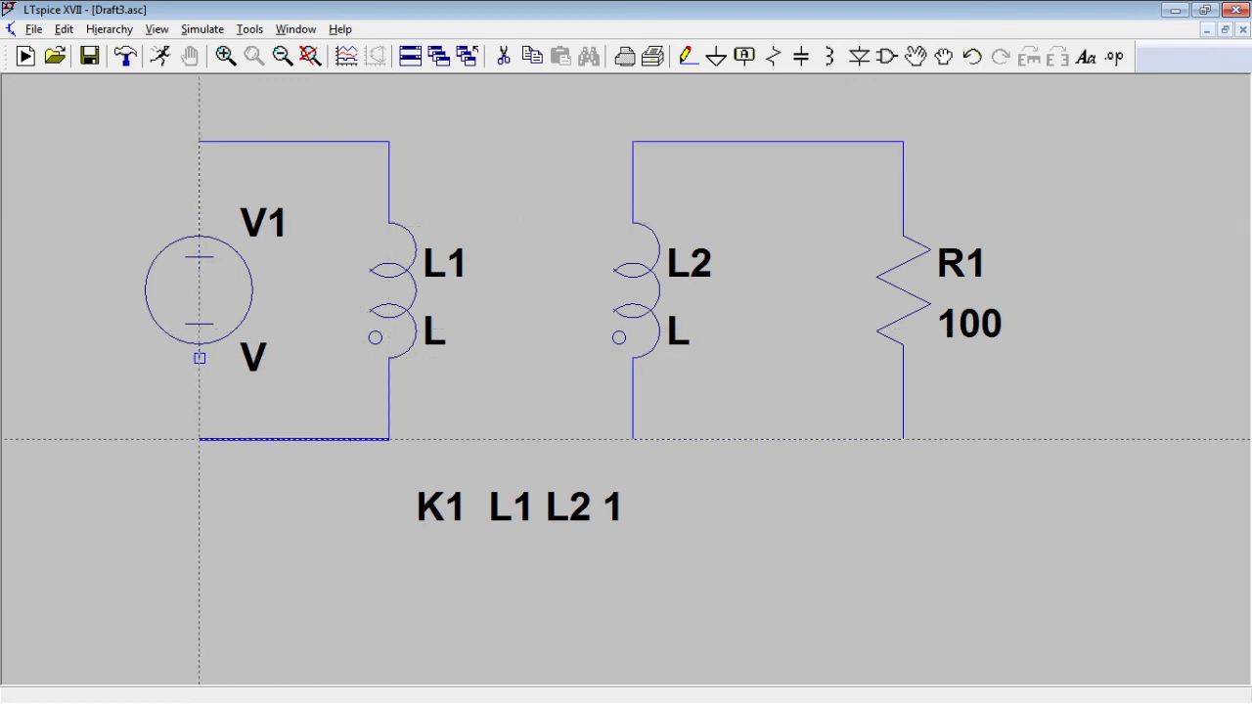
left_click(199, 358)
key("Escape")
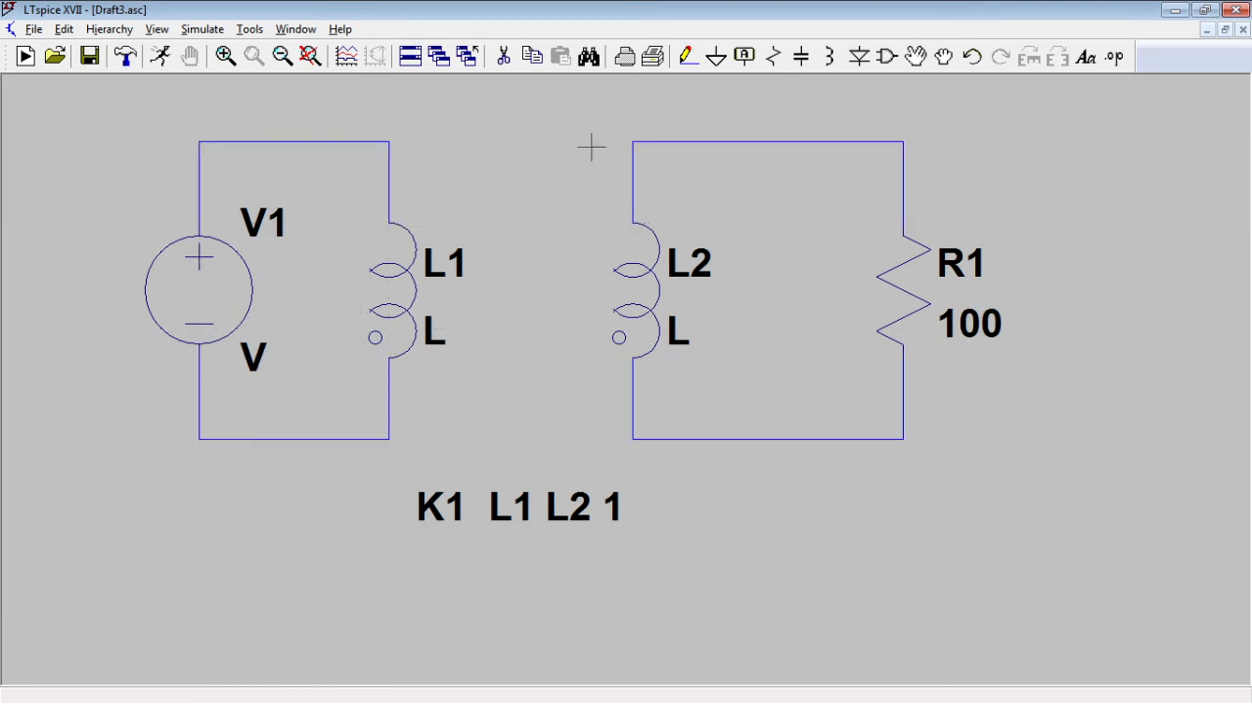
- Place a ground symbol beneath each of the two loops and wire each one to its loop's lower wire
left_click(715, 55)
left_click(307, 467)
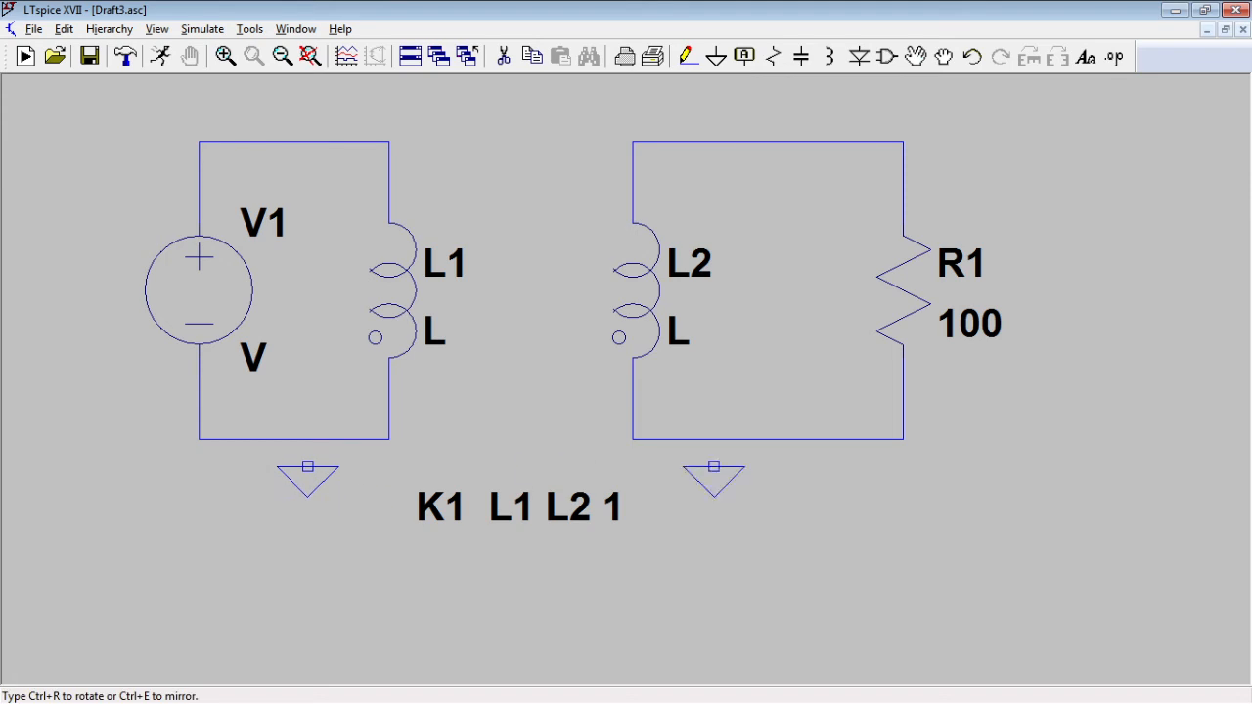
left_click(767, 467)
key("Escape")
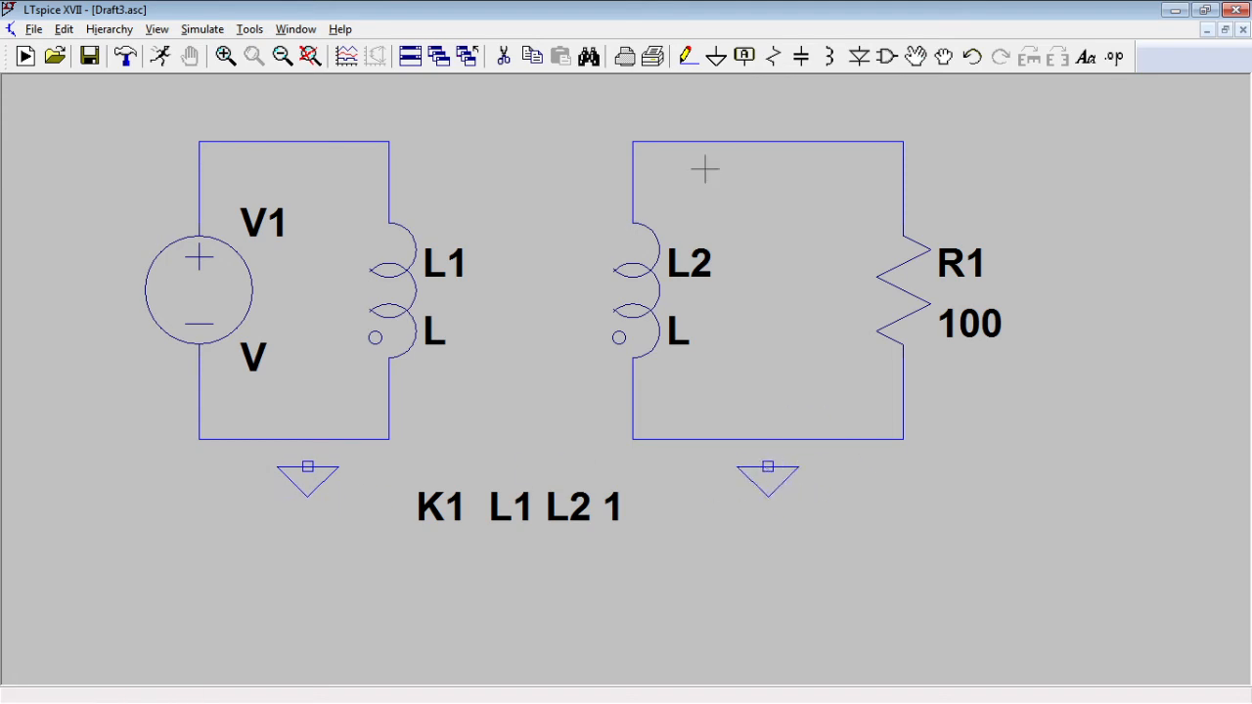
left_click(690, 56)
left_click(768, 467)
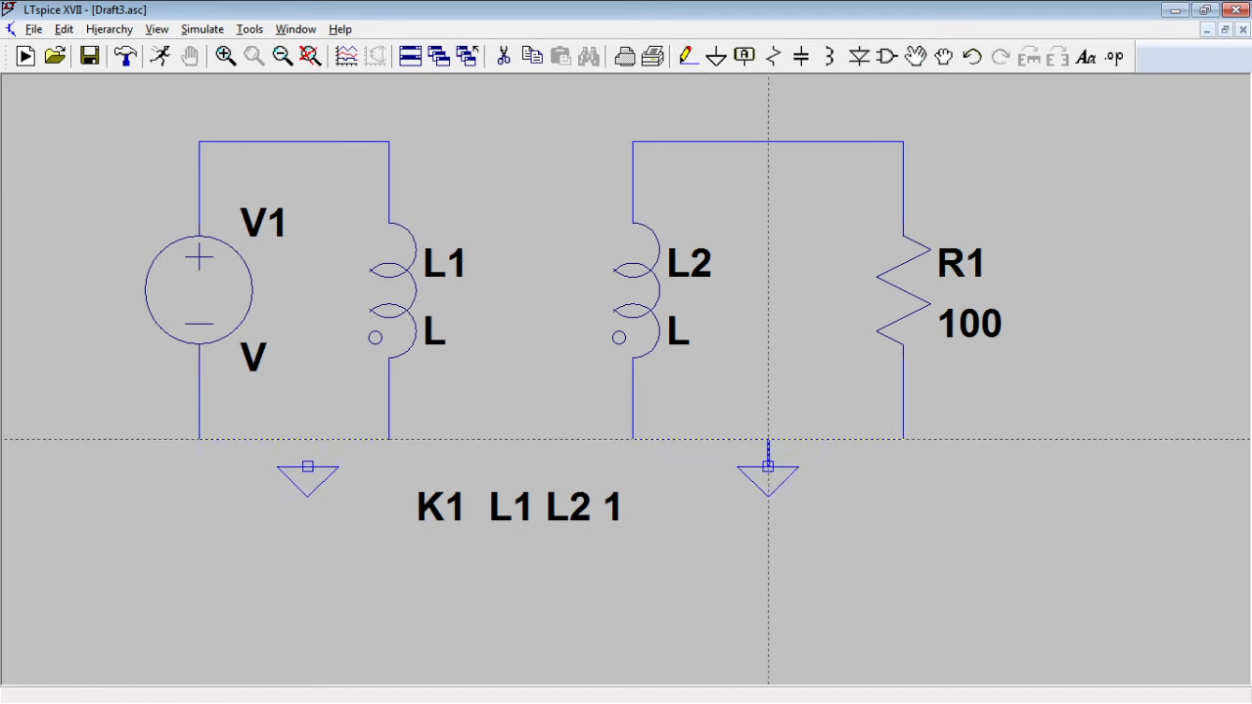
left_click(768, 439)
left_click(307, 466)
left_click(307, 439)
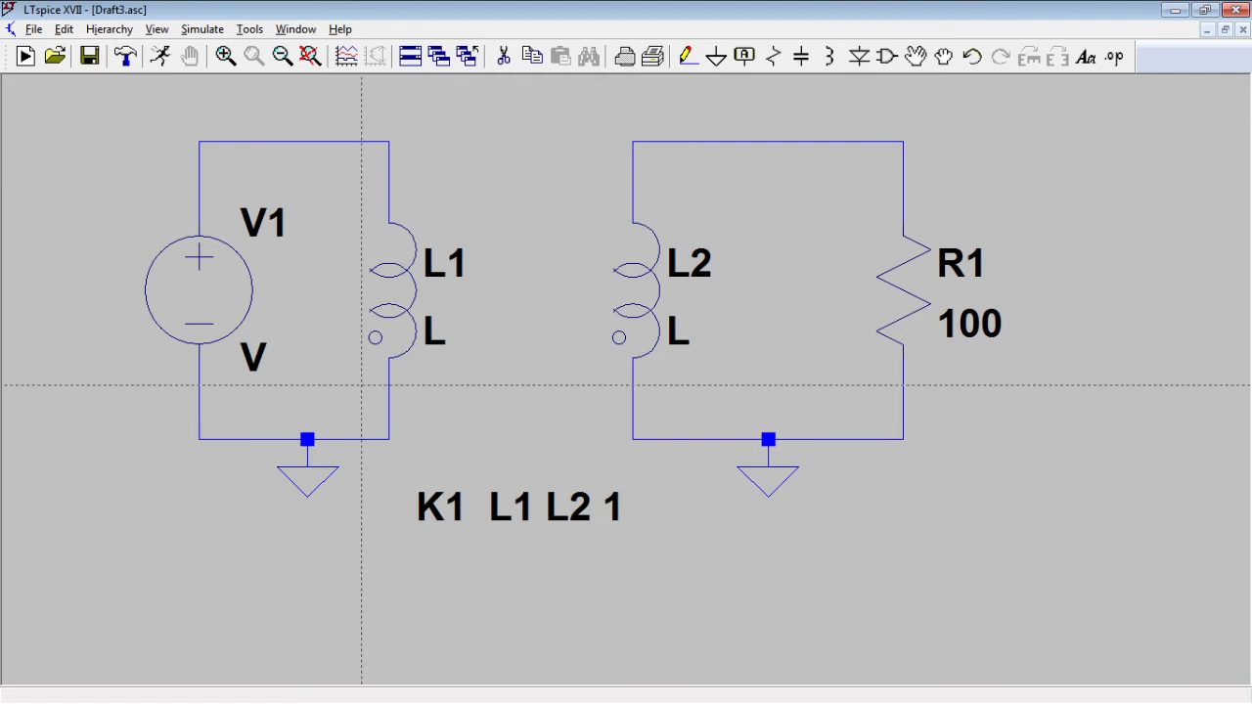
key("Escape")
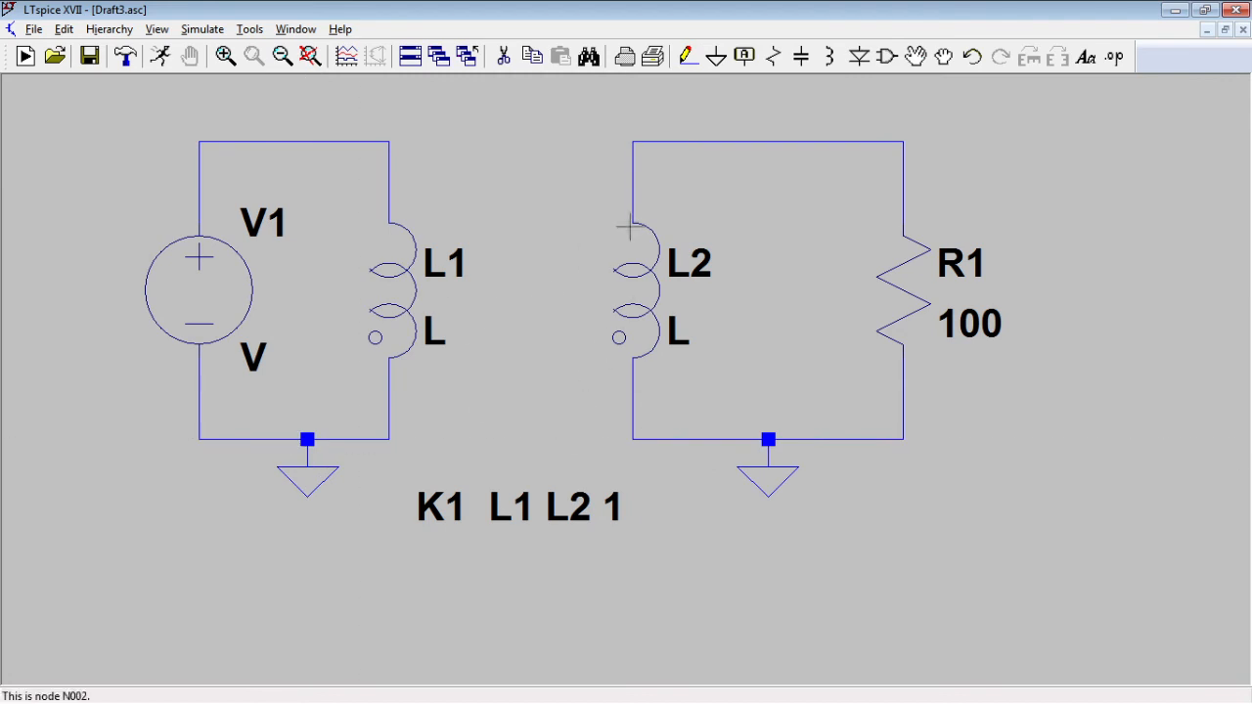
- Label the upper wire between inductor L2 and resistor R1 with the net name "secondario"
left_click(742, 63)
type("se")
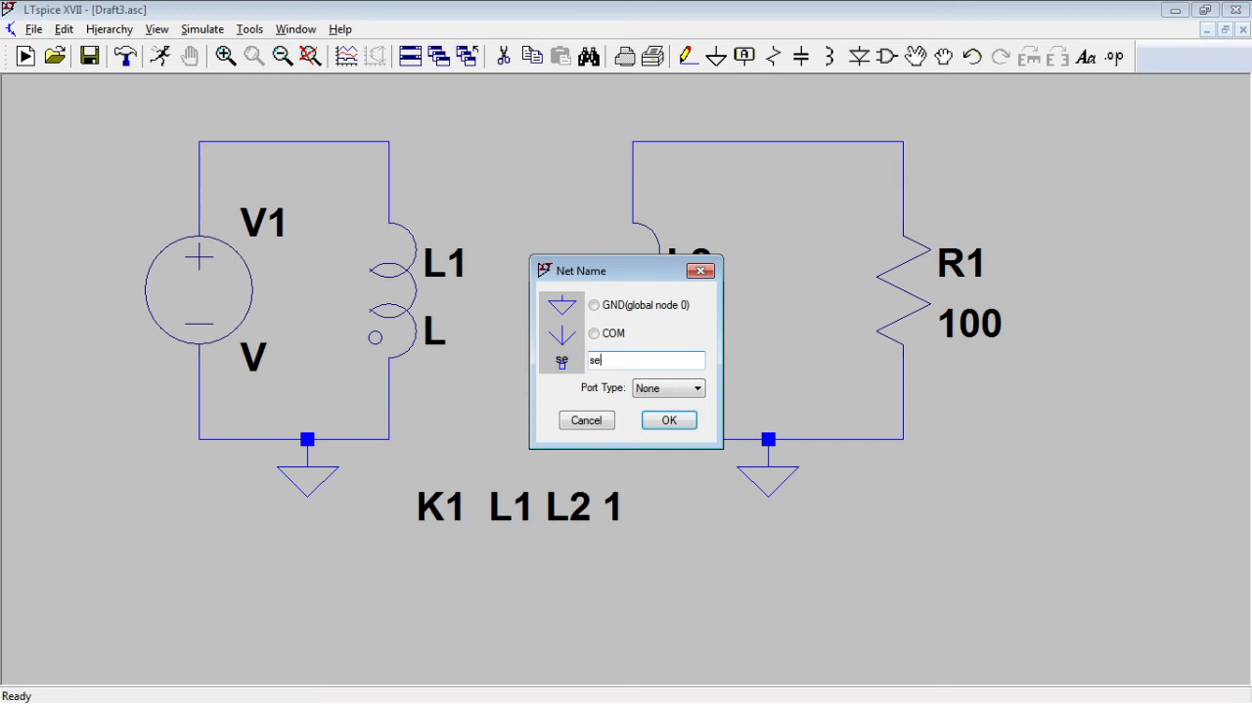
type("condario")
key("Return")
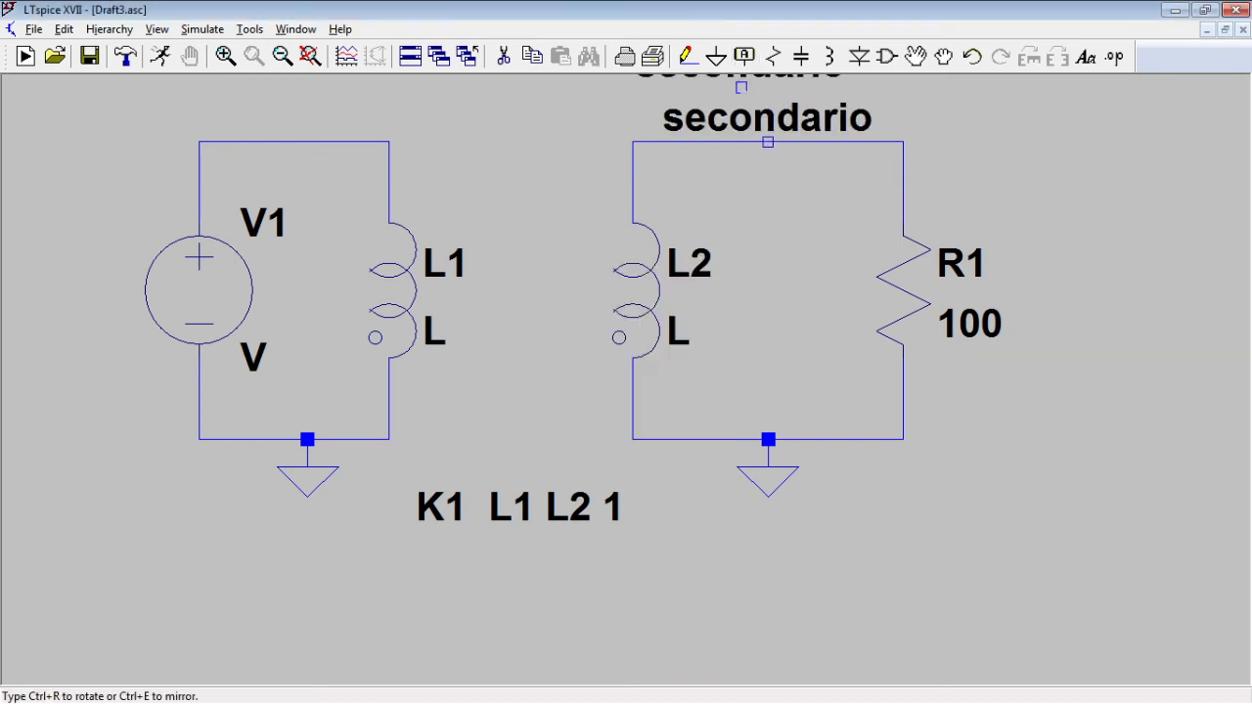
left_click(768, 142)
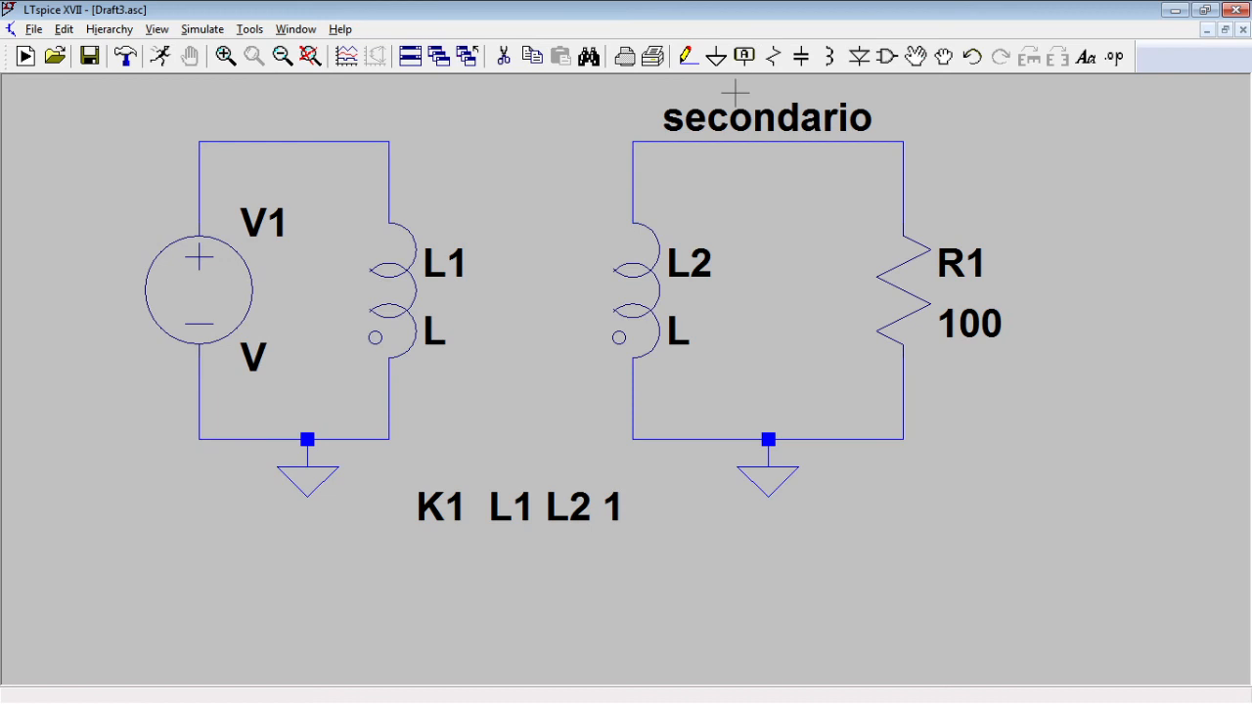
- Label the upper wire between voltage source V1 and inductor L1 with the net name "primario"
left_click(746, 63)
type("pr")
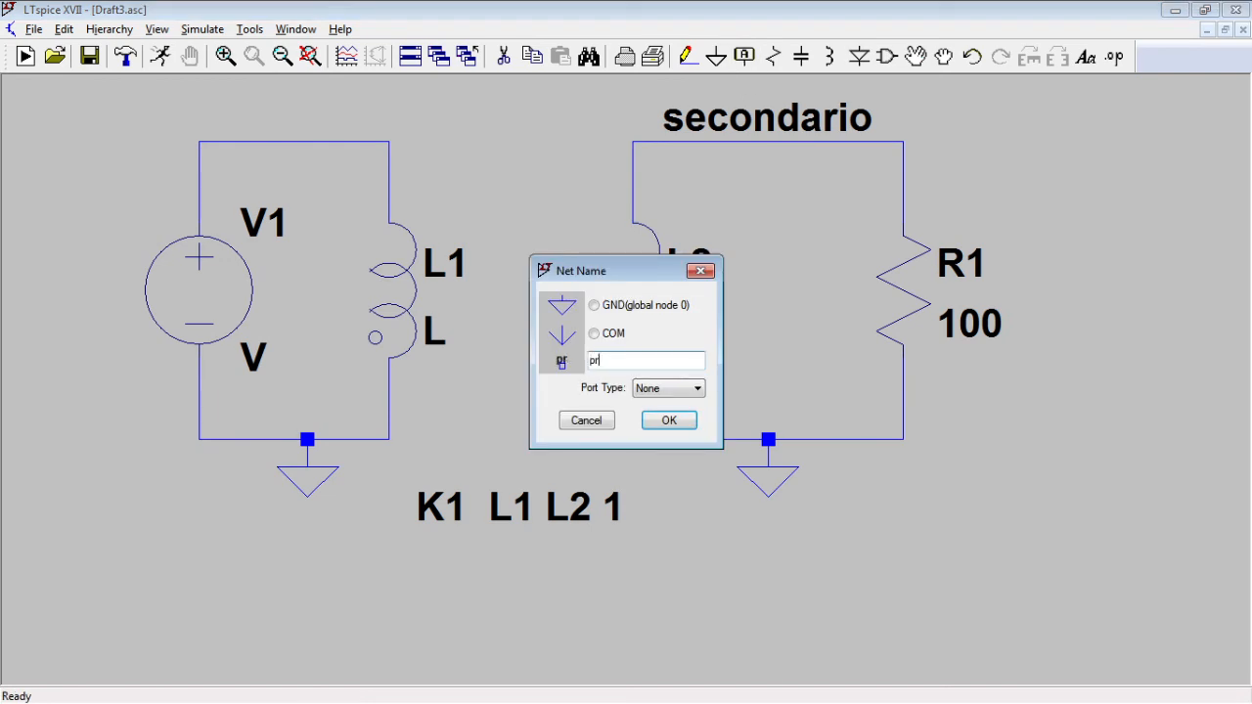
type("imario")
key("Return")
left_click(307, 142)
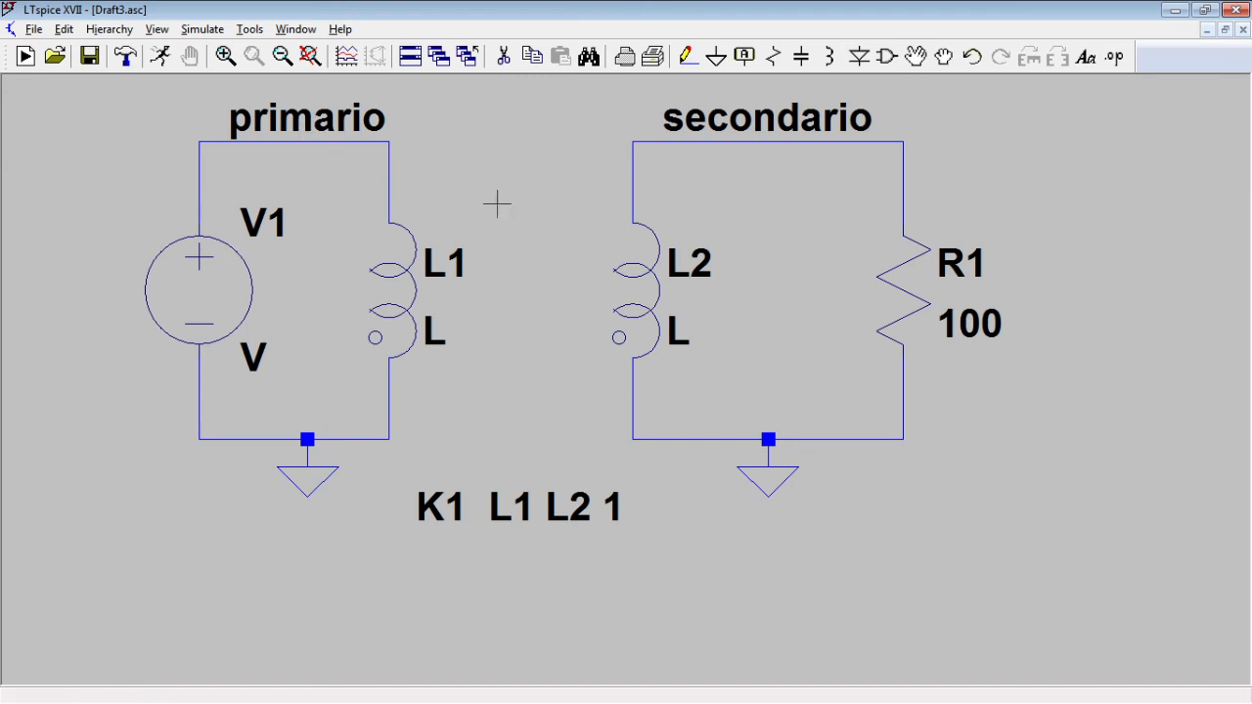
- Configure voltage source V1 as a SINE function with 0 V DC offset, 1 V amplitude and 1k Hz frequency
right_click(208, 286)
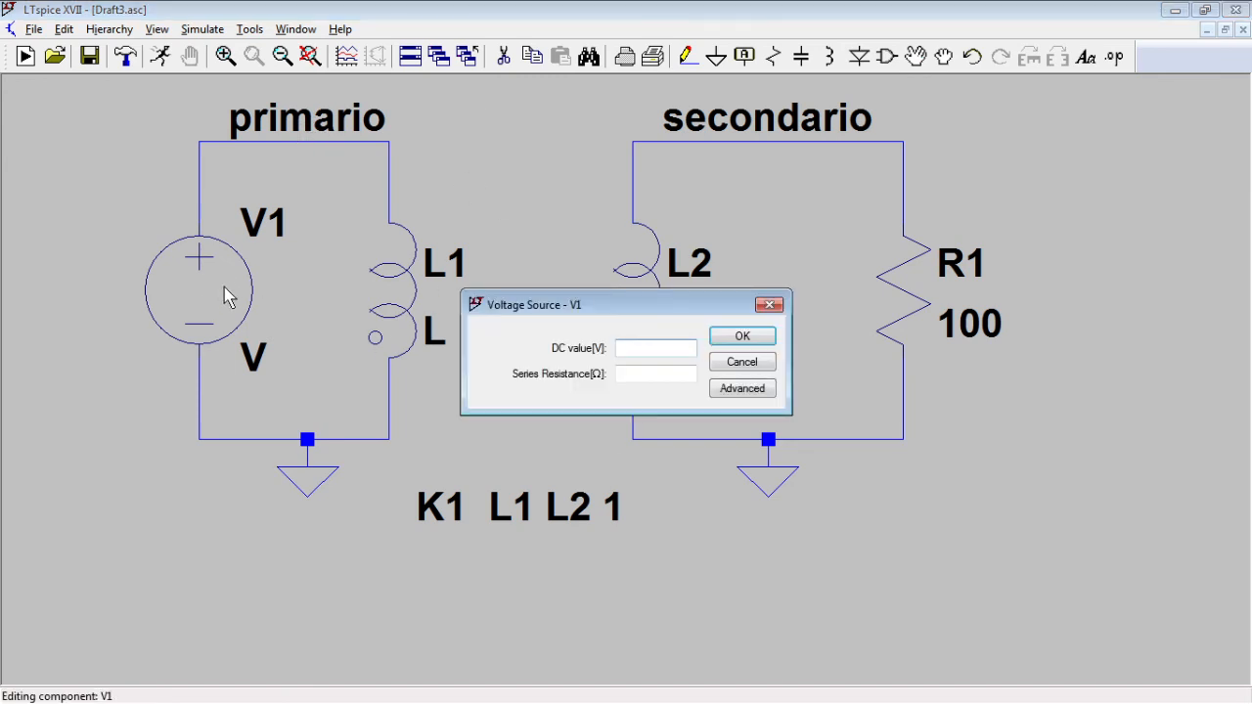
left_click(743, 389)
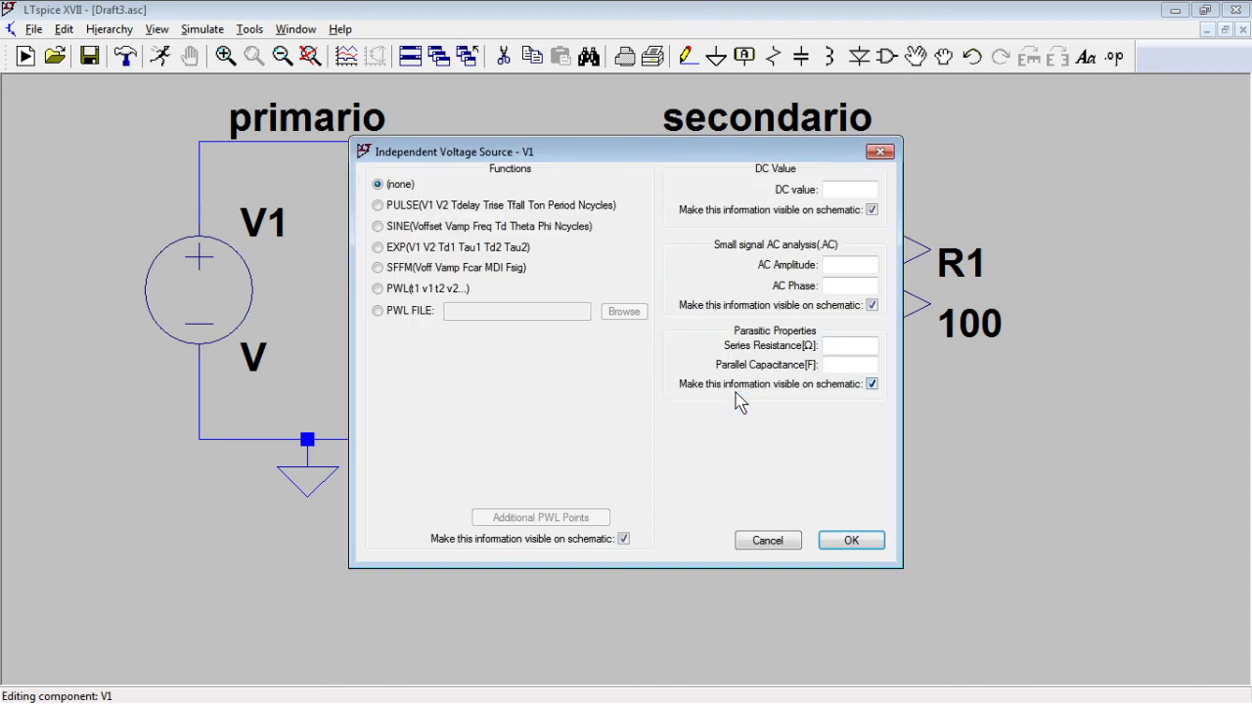
left_click(378, 226)
left_click(567, 352)
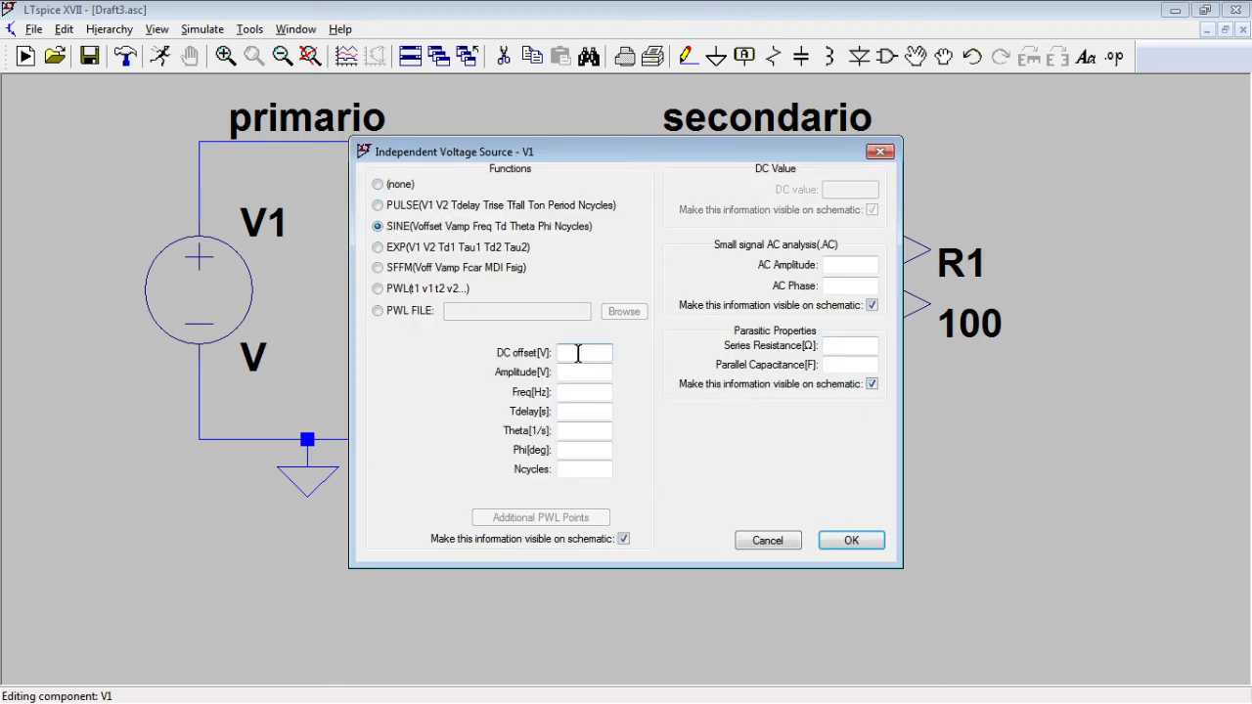
type("0")
key("Tab")
type("1")
key("Tab")
type("1k")
key("Tab")
left_click(853, 544)
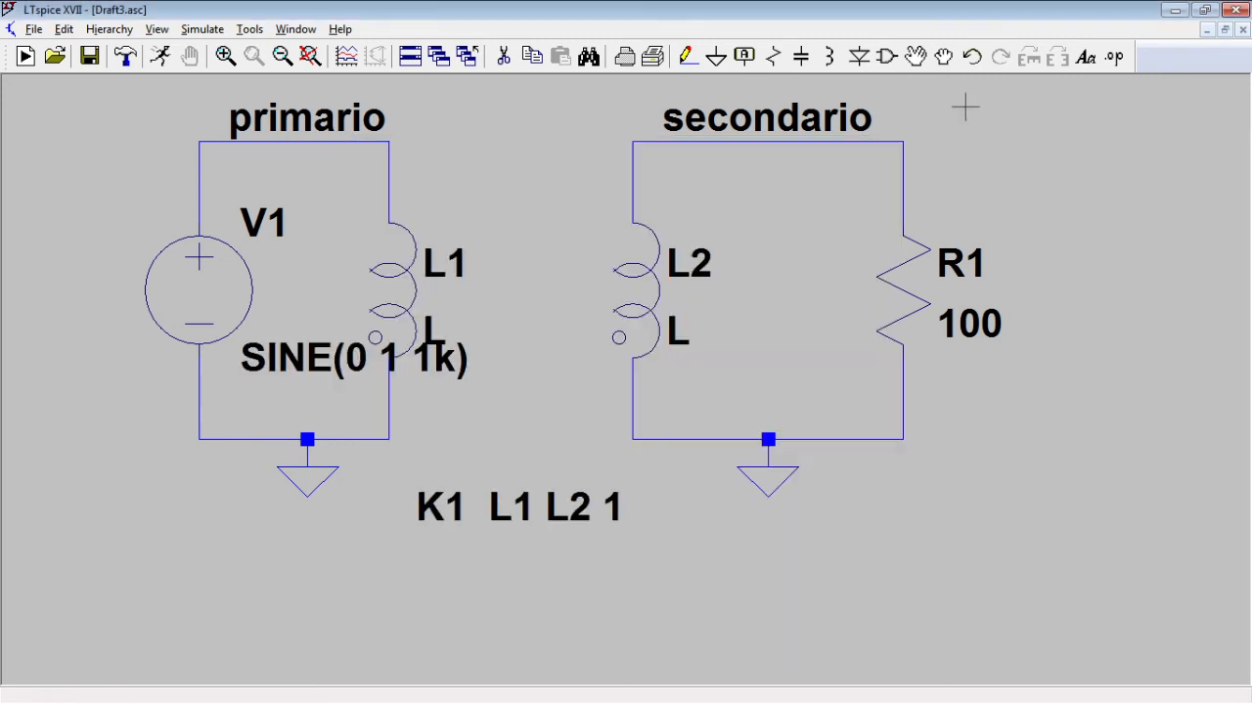
- Move the SINE(0 1 1k) text of source V1 below the primary loop's ground symbol
left_click(926, 58)
left_click(322, 364)
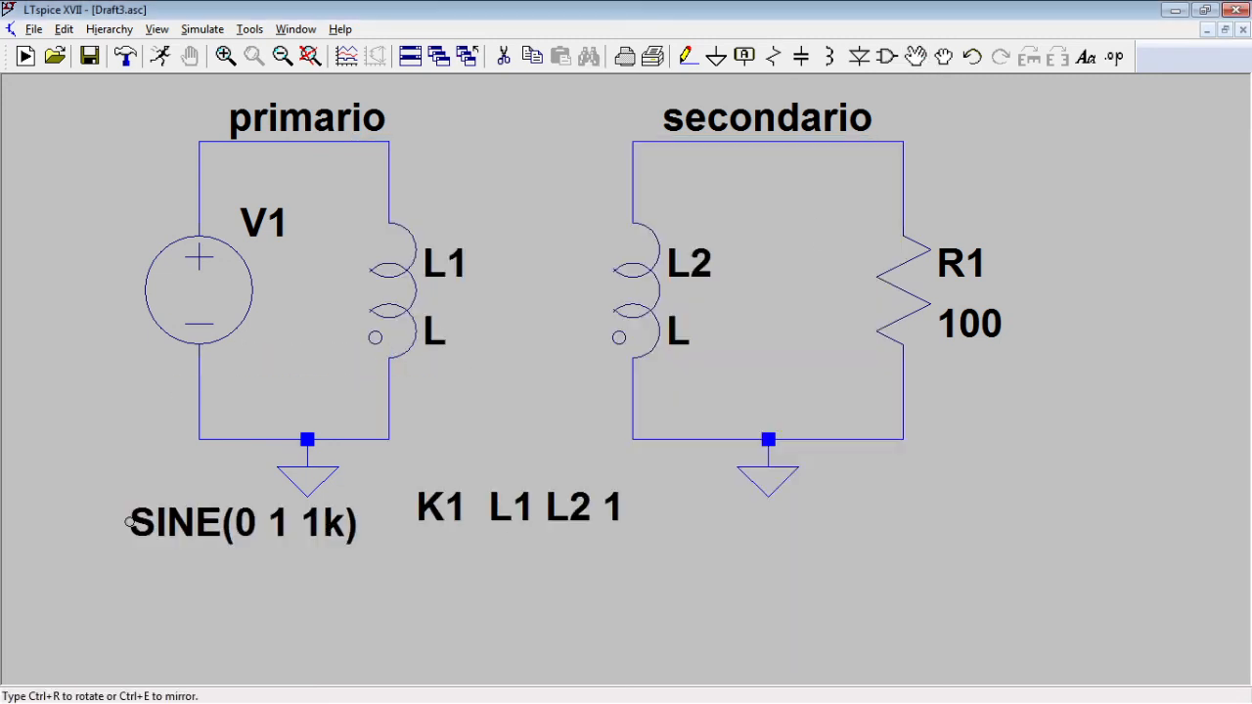
left_click(214, 540)
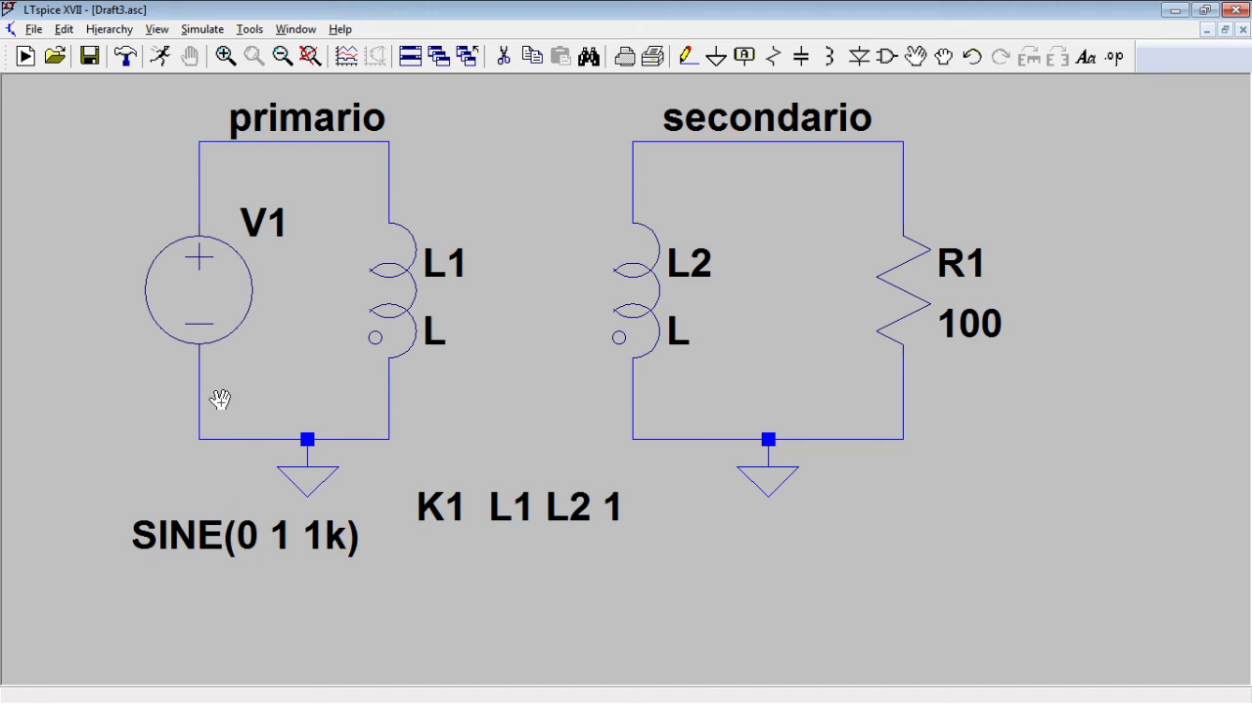
- Set the series resistance of inductor L1 to 1m ohm in its winding properties
right_click(406, 279)
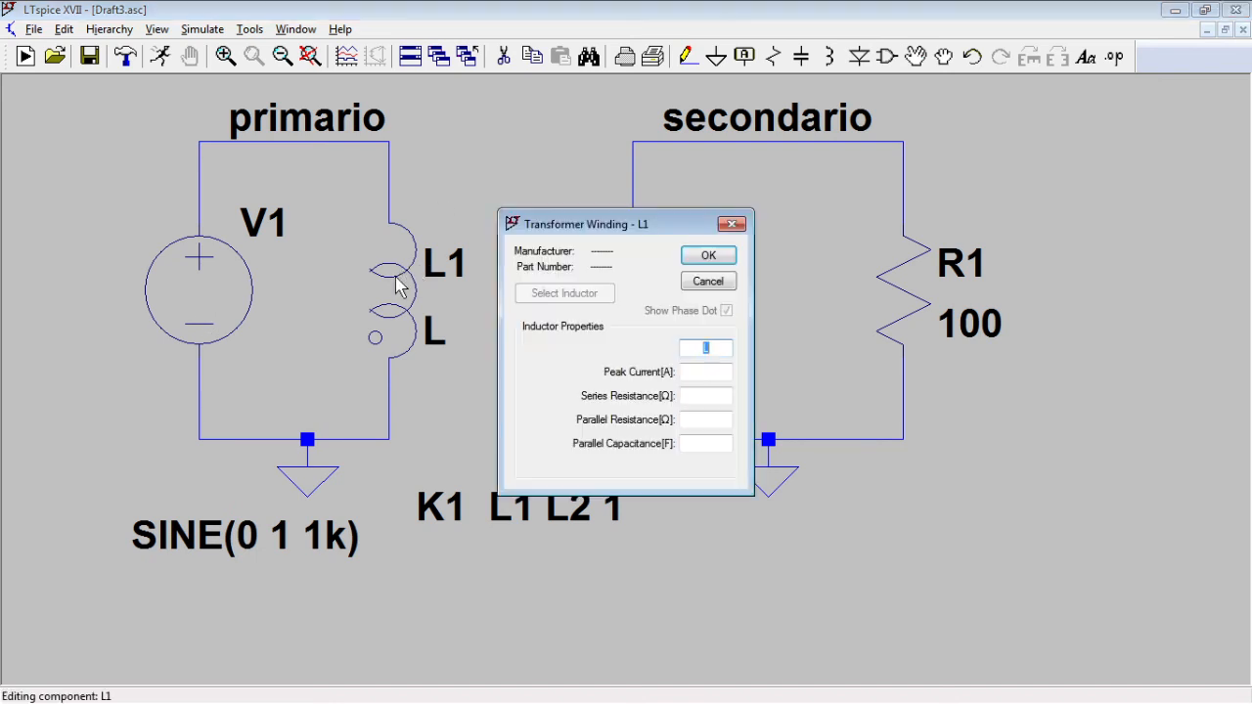
left_click(697, 394)
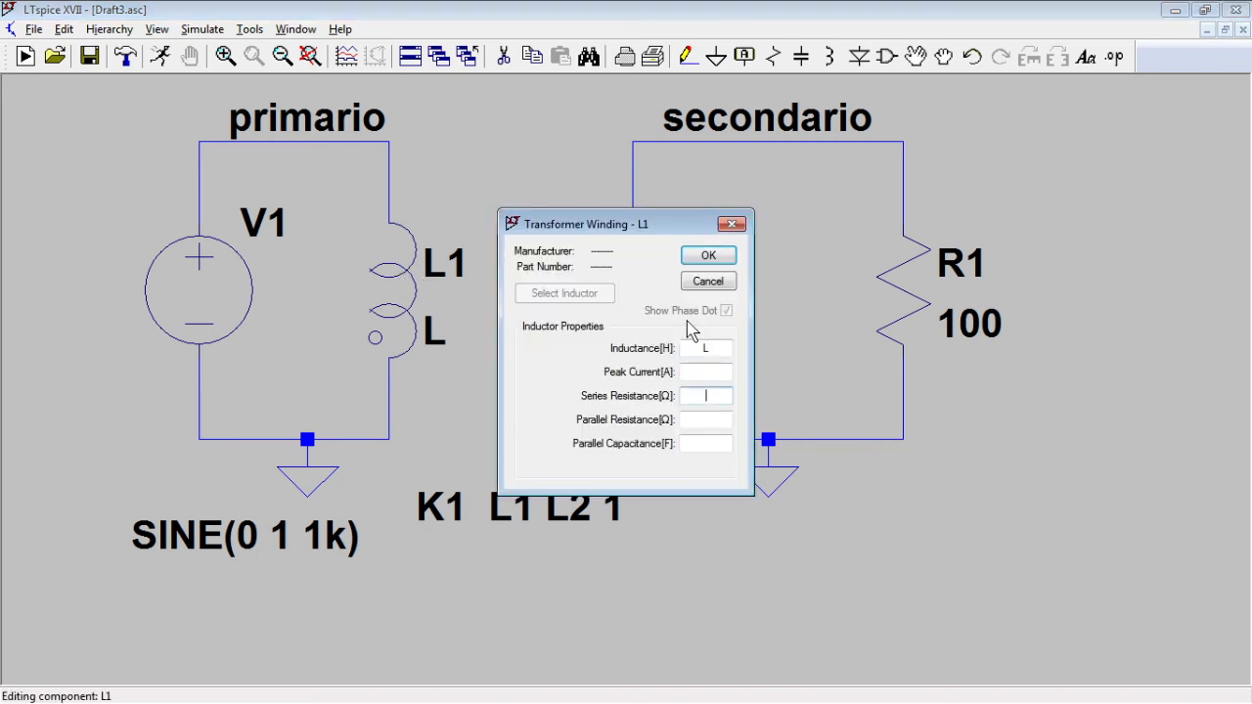
left_click_drag(668, 235, 544, 416)
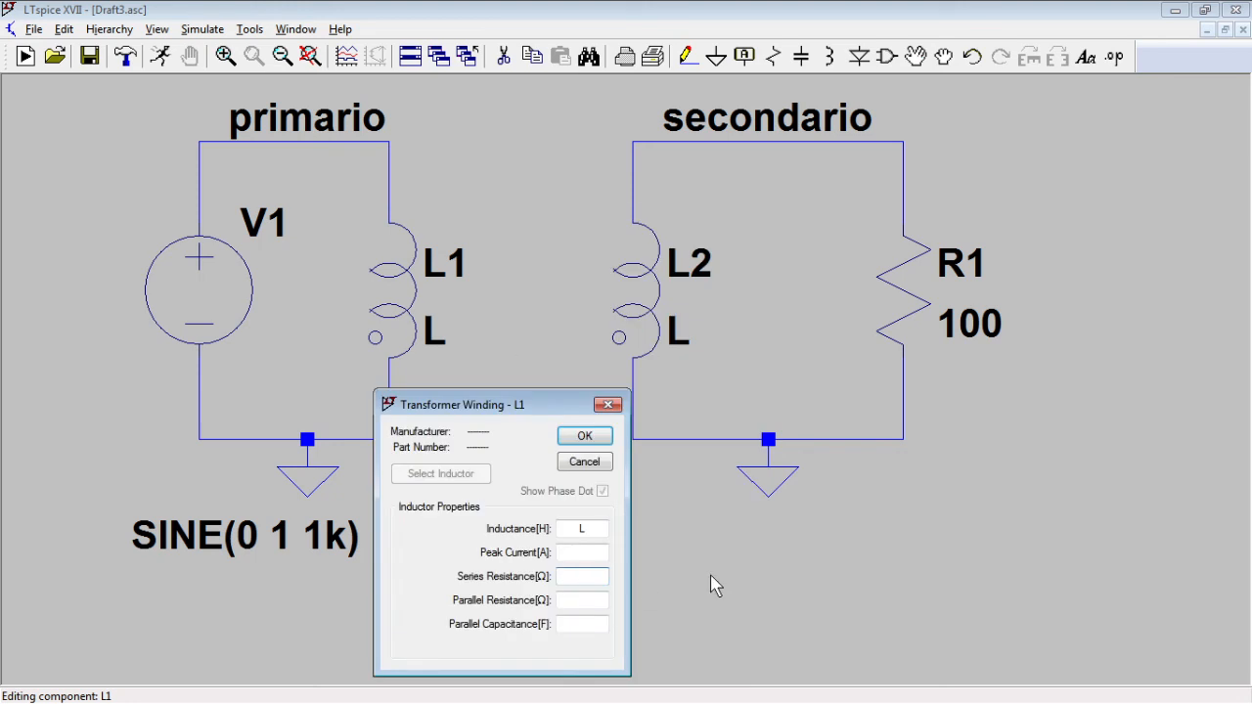
type("1m")
left_click(586, 439)
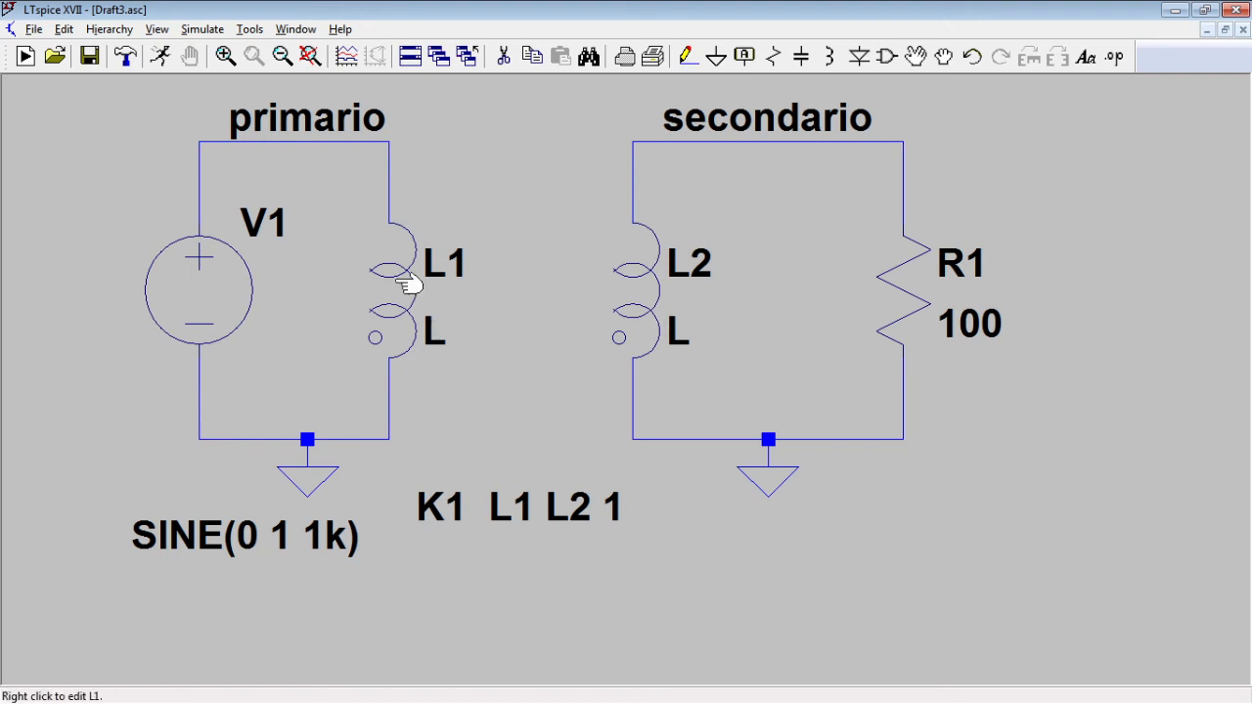
- Set the inductance value of inductor L1 to 1m
right_click(434, 334)
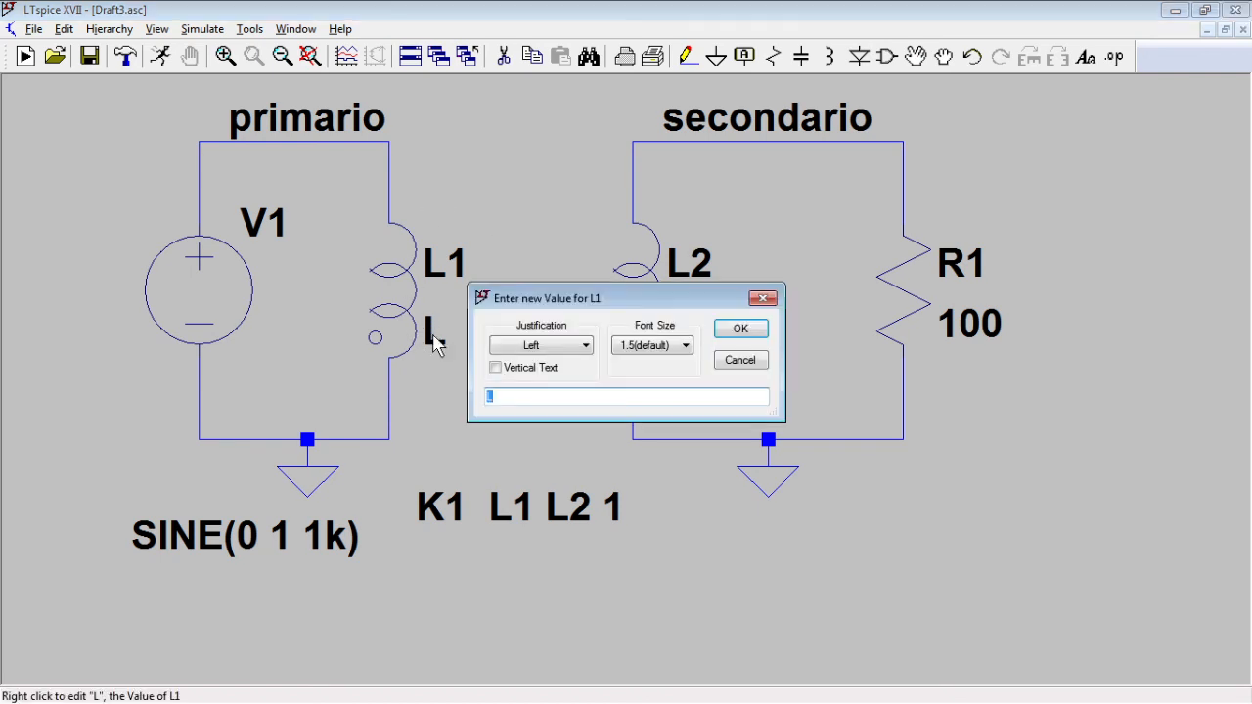
type("1m")
key("Return")
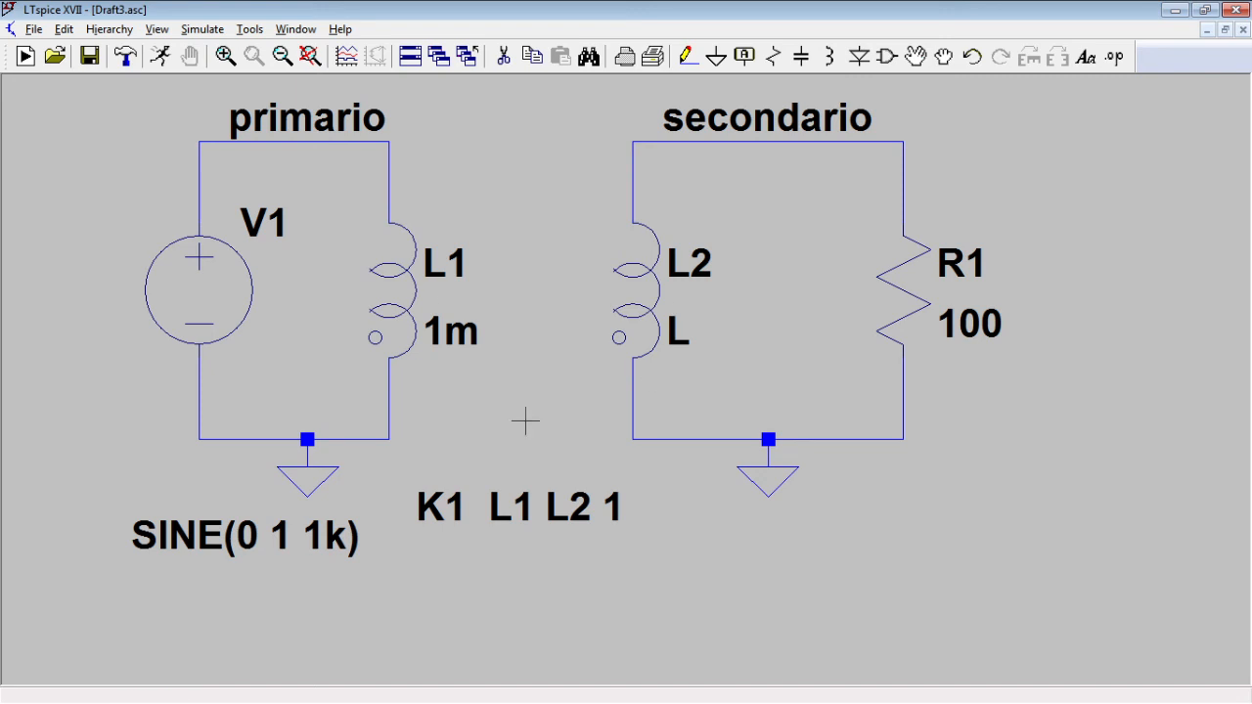
- Add the comment text "(N1/N2)^2 = L1/L2" directly below the K1 coupling directive
left_click(1088, 59)
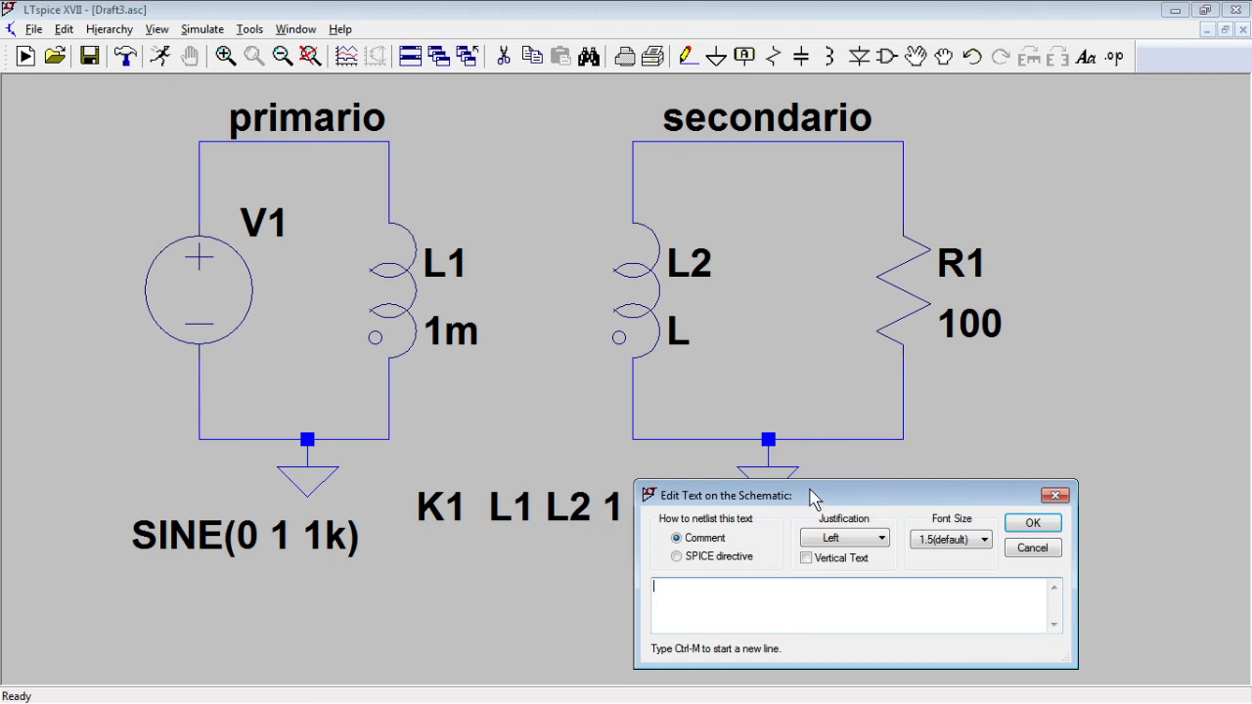
left_click_drag(827, 486, 858, 466)
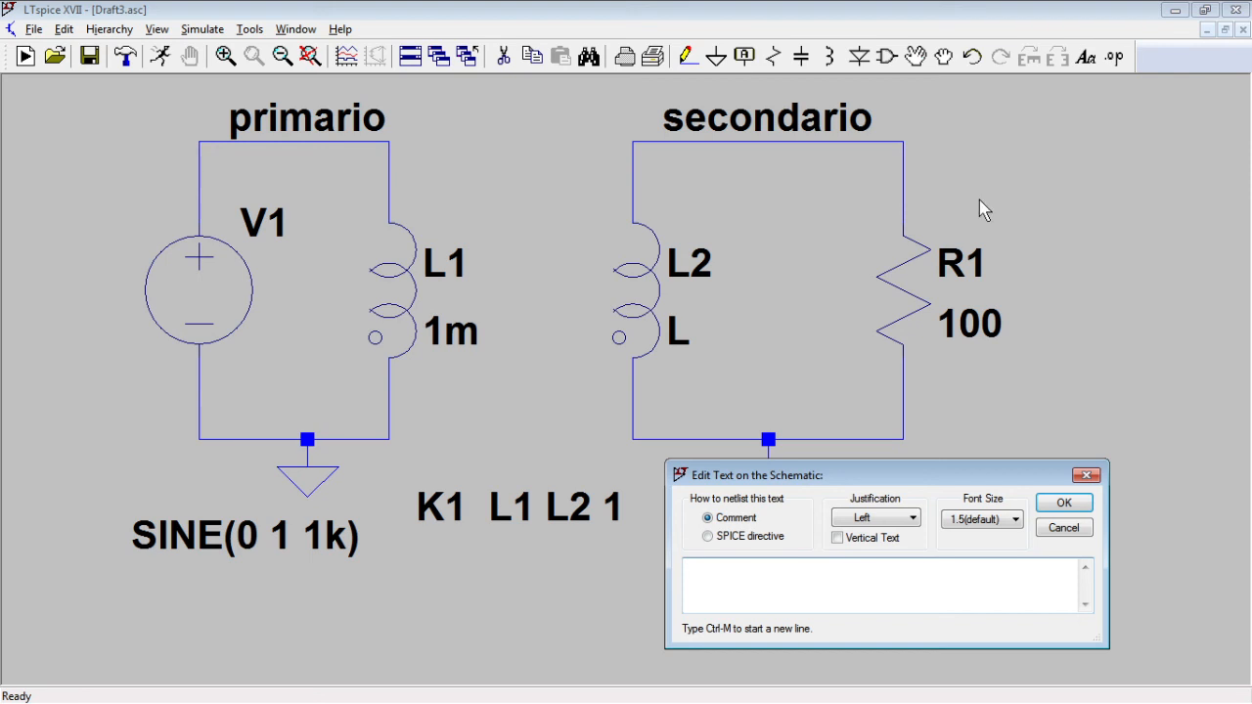
key("Escape")
left_click(1092, 62)
type("N")
type("(")
left_click(1066, 502)
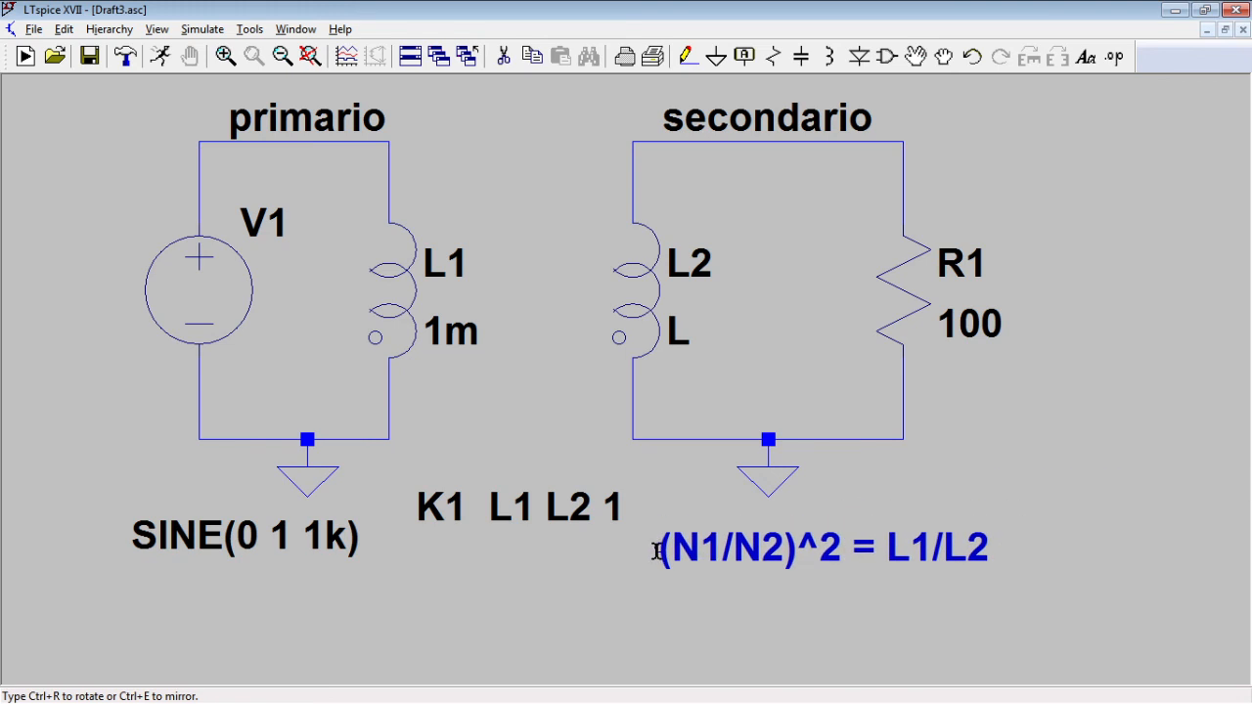
left_click(412, 560)
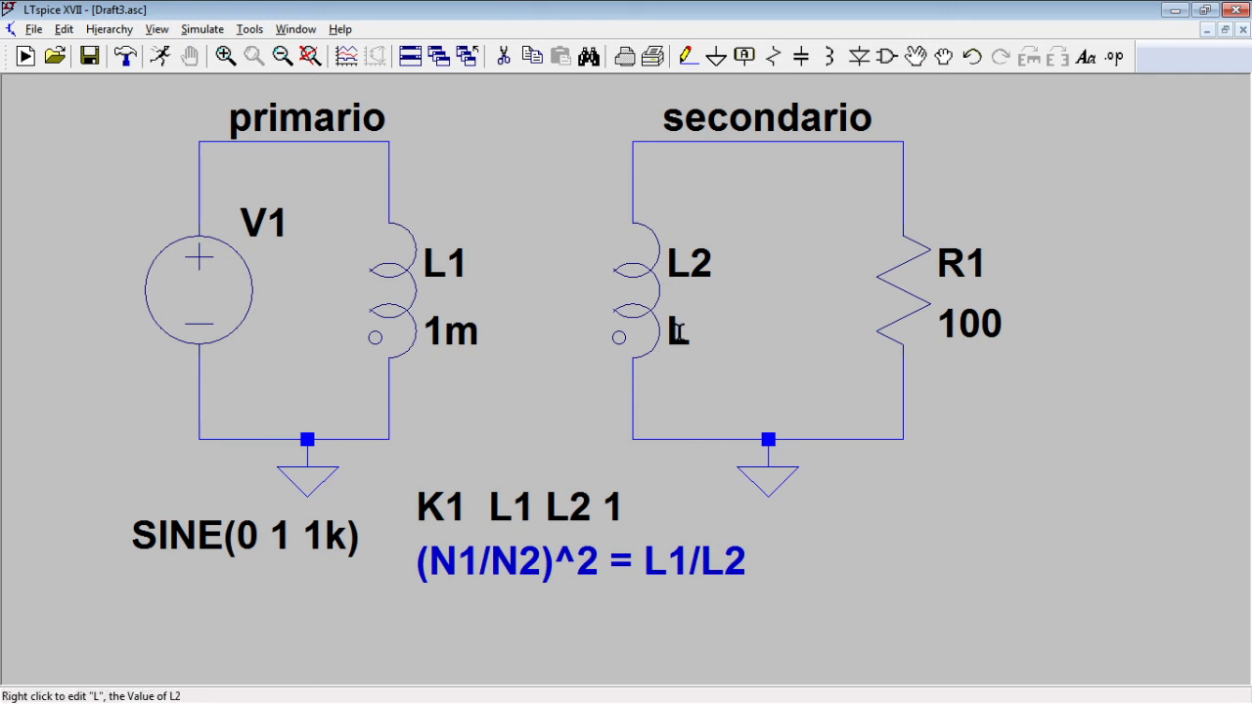
- Set the inductance value of inductor L2 to 4m
right_click(673, 332)
type("4m")
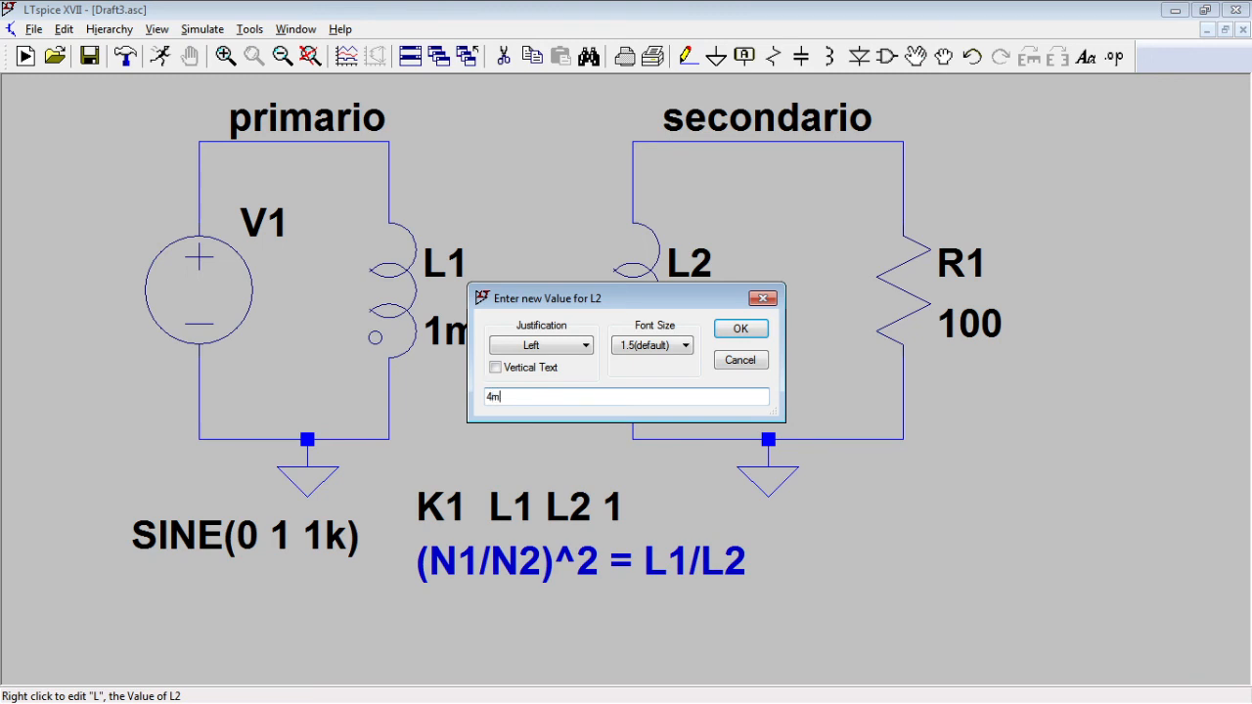
key("Return")
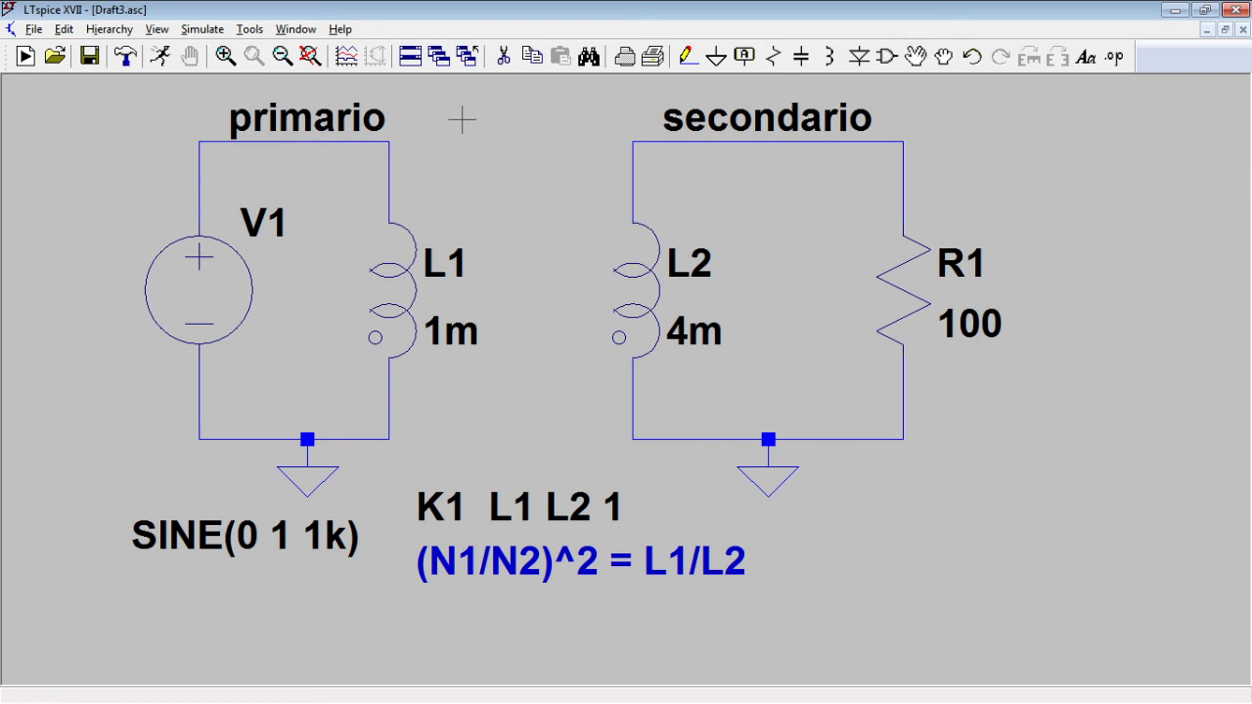
- Run a transient simulation of the circuit with a stop time of 10m
left_click(175, 69)
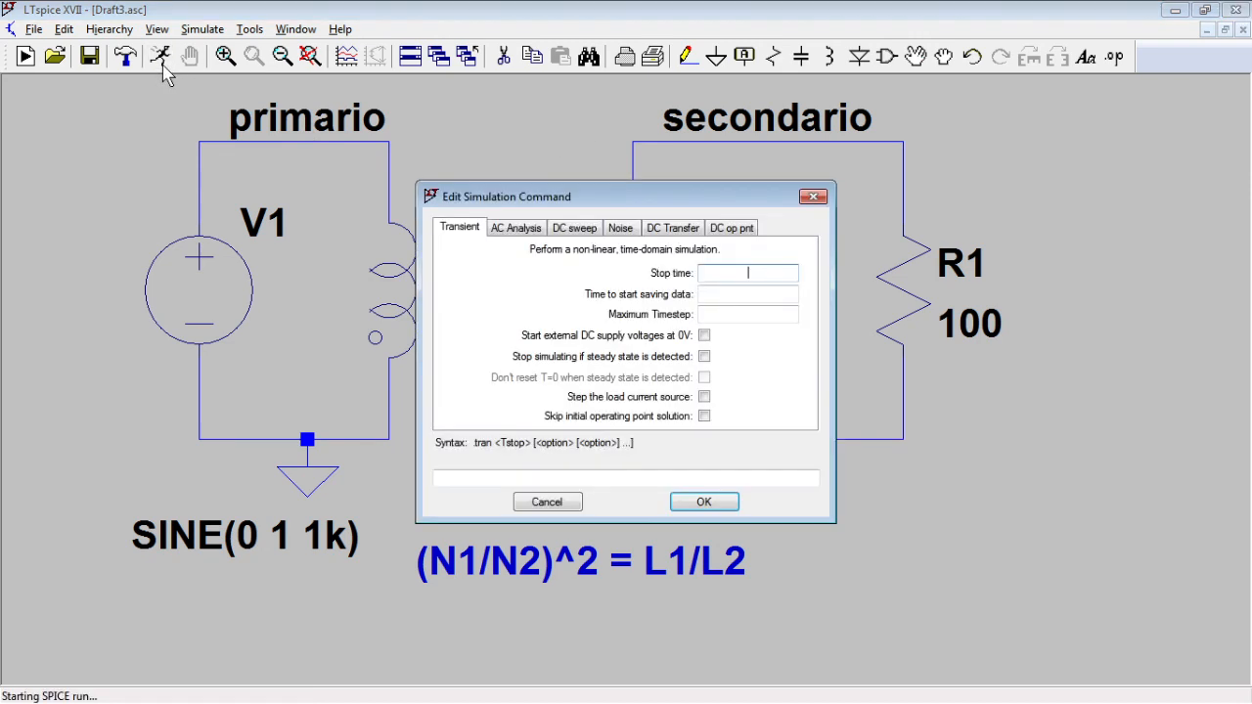
type("10m")
key("Return")
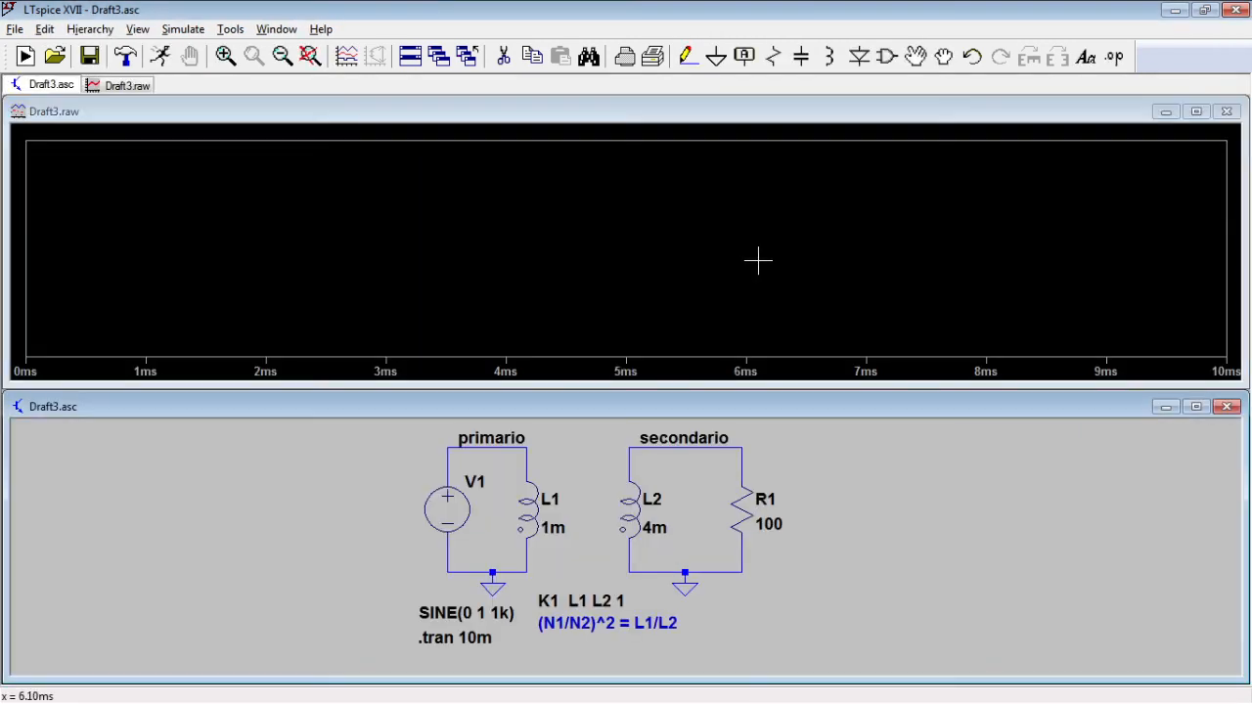
- Tile the schematic and waveform windows side by side and add a second plot pane to the waveform window
left_click(276, 28)
left_click(315, 78)
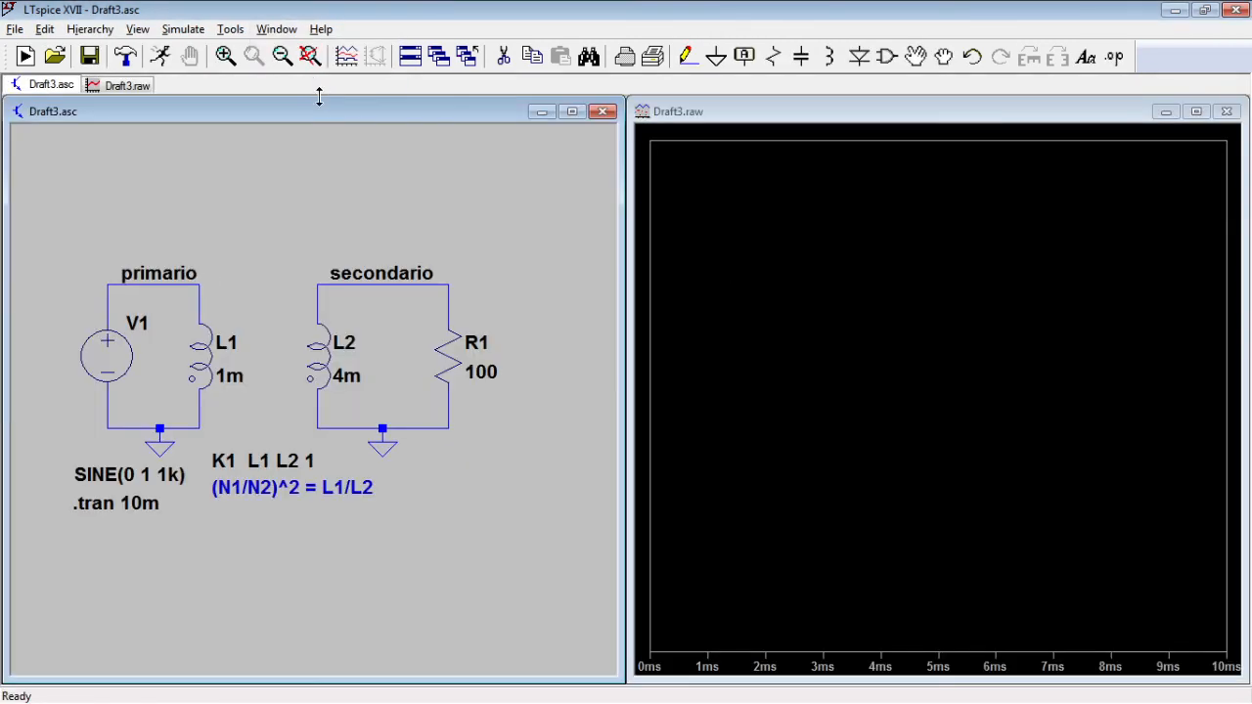
right_click(776, 253)
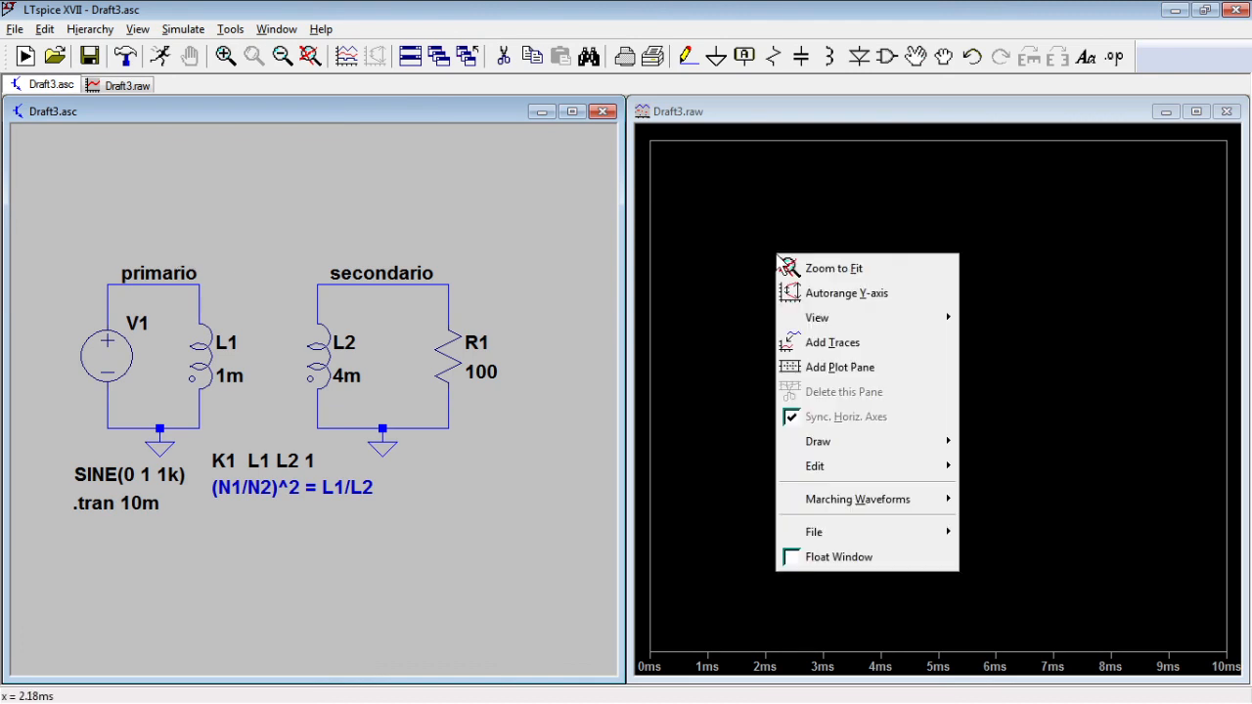
left_click(846, 379)
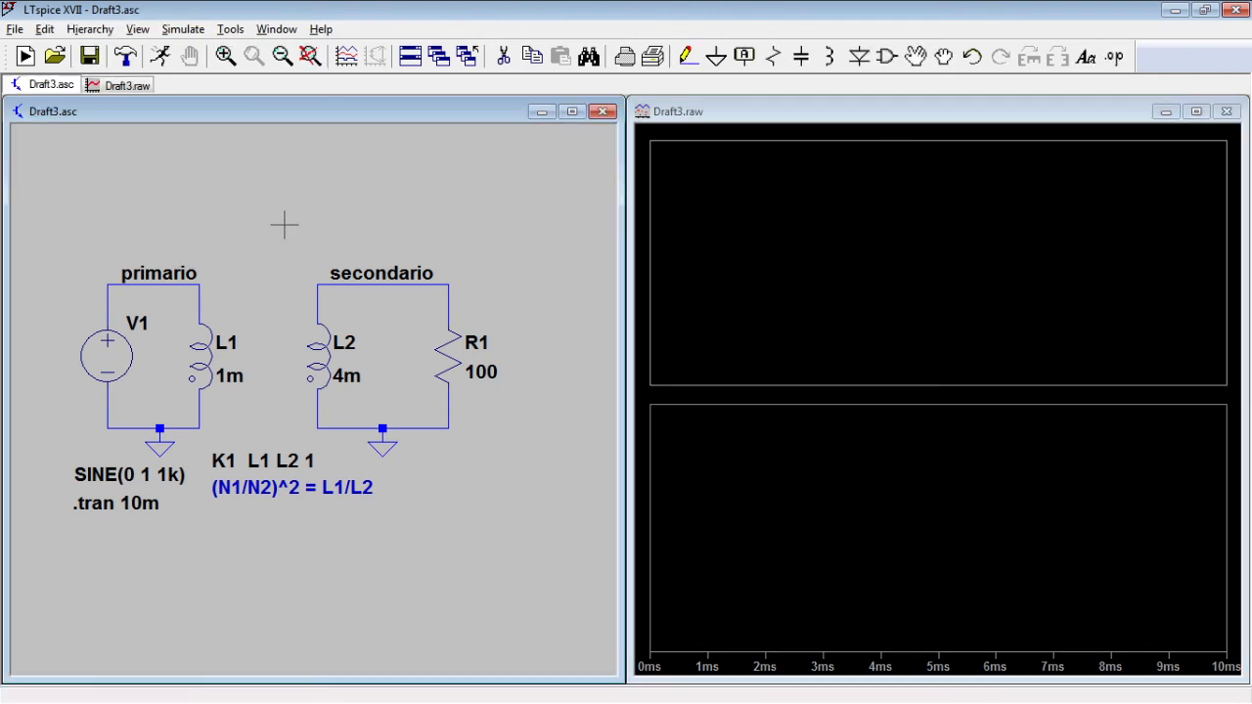
- Plot the voltage of net primario in the upper pane and of net secondario in the lower pane
left_click(186, 260)
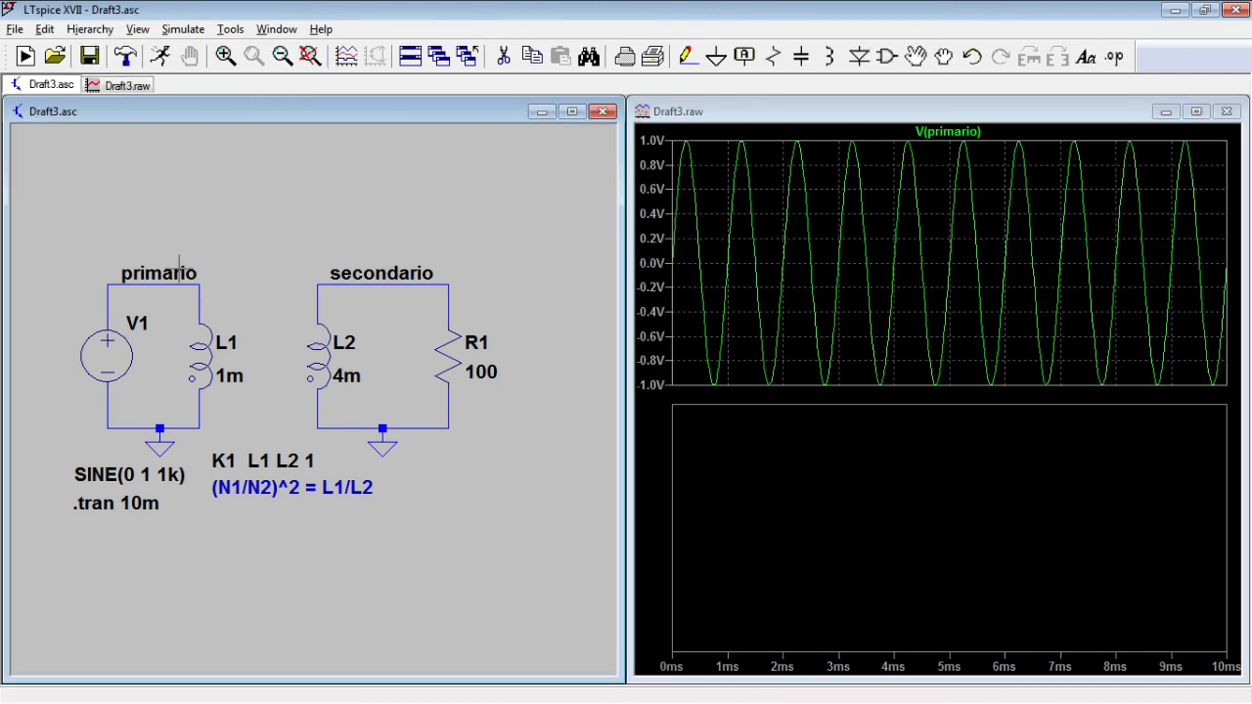
left_click(900, 480)
left_click(419, 274)
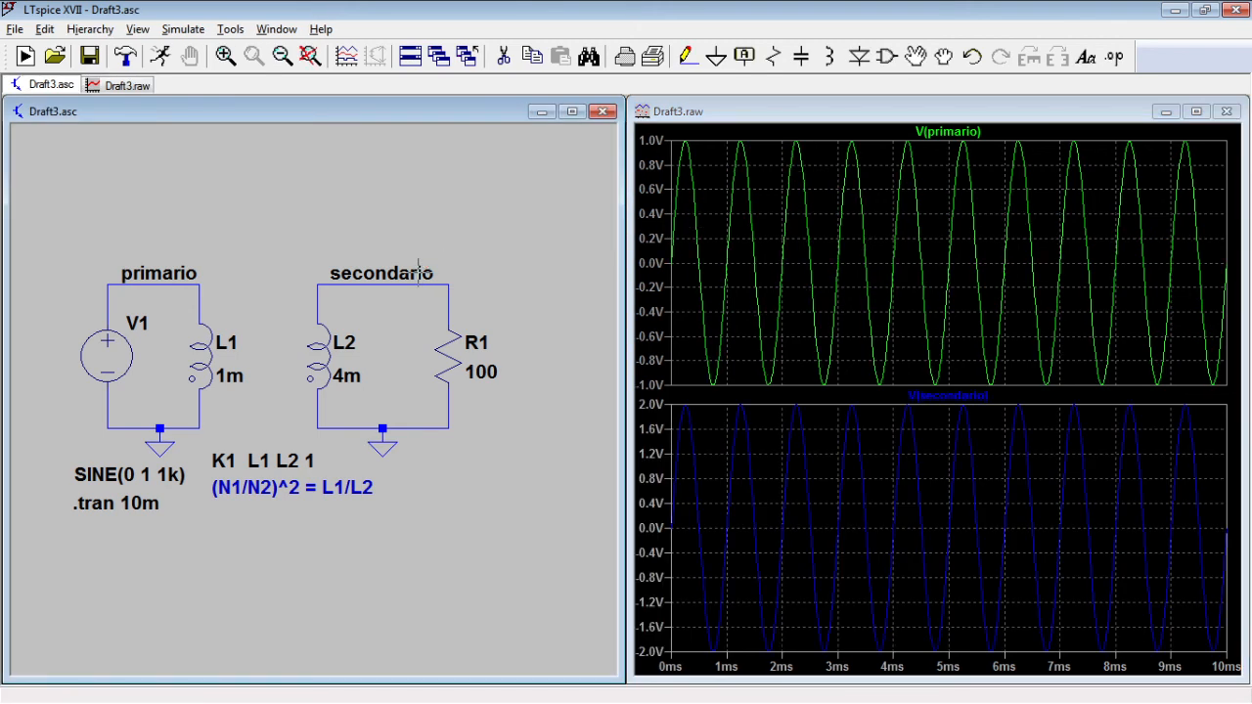
- Measure the peak-to-peak voltage of V(primario) with two cursors placed on an adjacent crest and trough
left_click(948, 131)
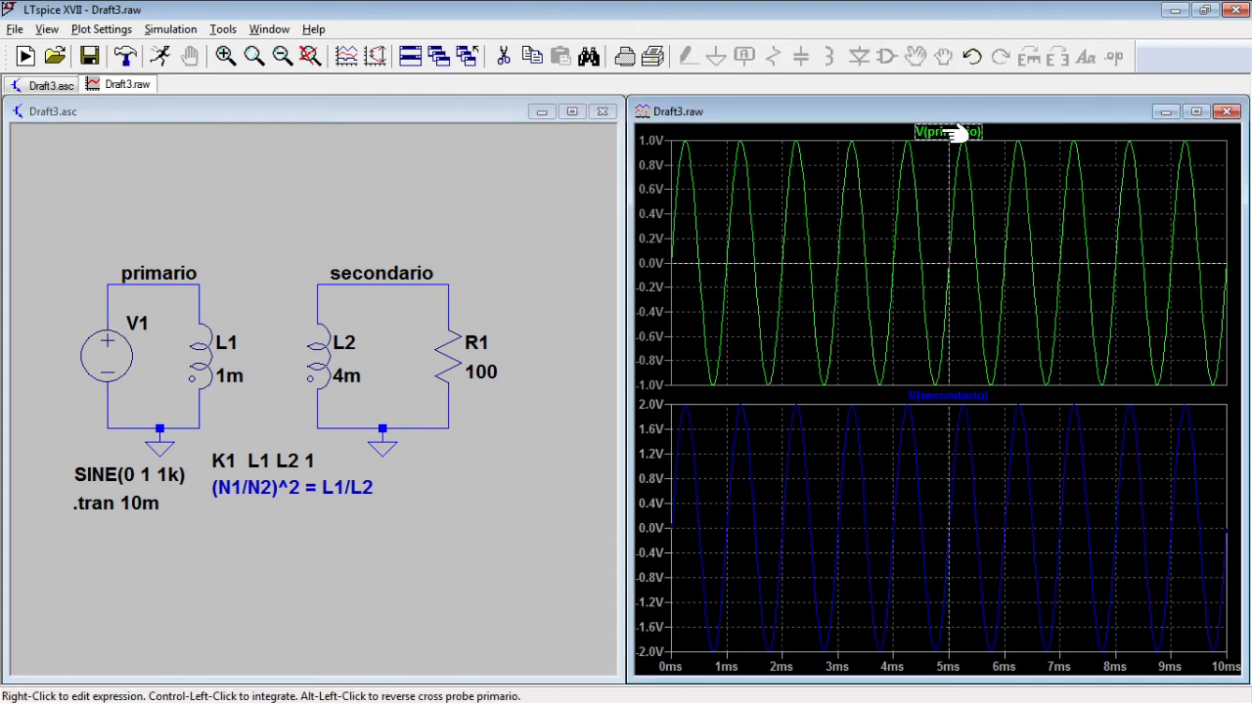
left_click(953, 133)
mouse_move(949, 152)
left_mouse_down()
mouse_move(909, 147)
mouse_move(935, 156)
left_mouse_up()
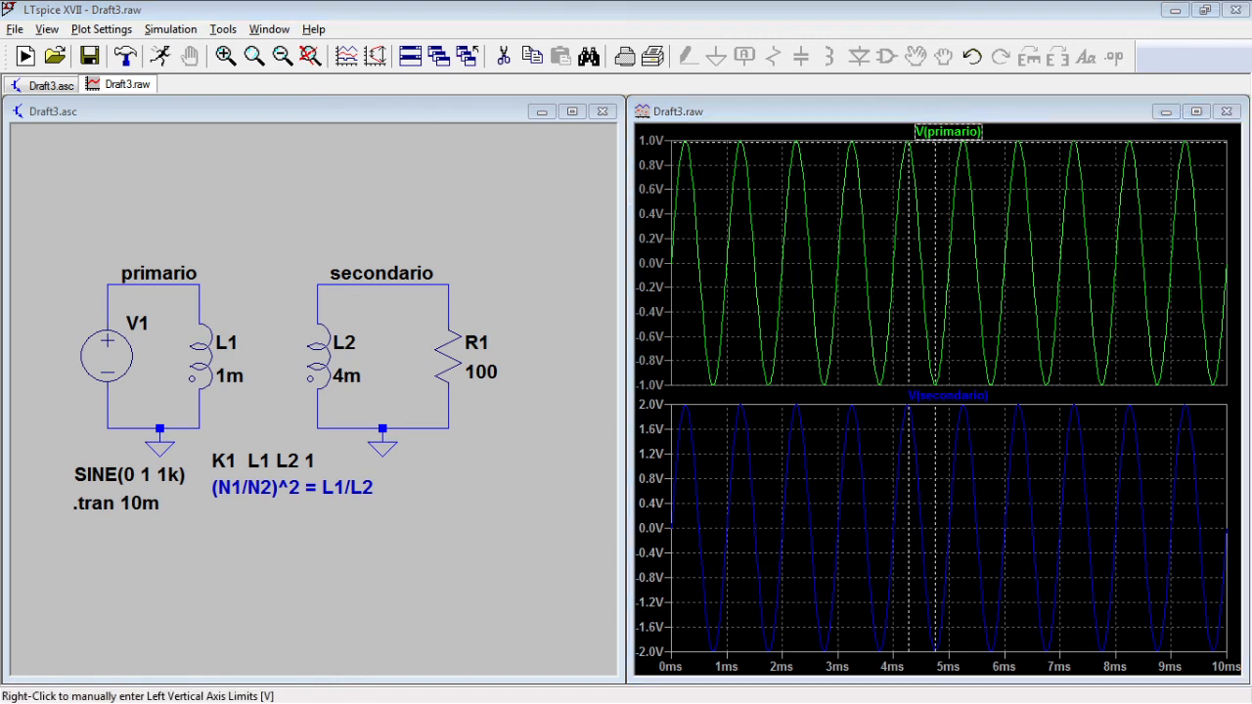
left_click_drag(669, 525, 509, 495)
left_click_drag(529, 627, 616, 630)
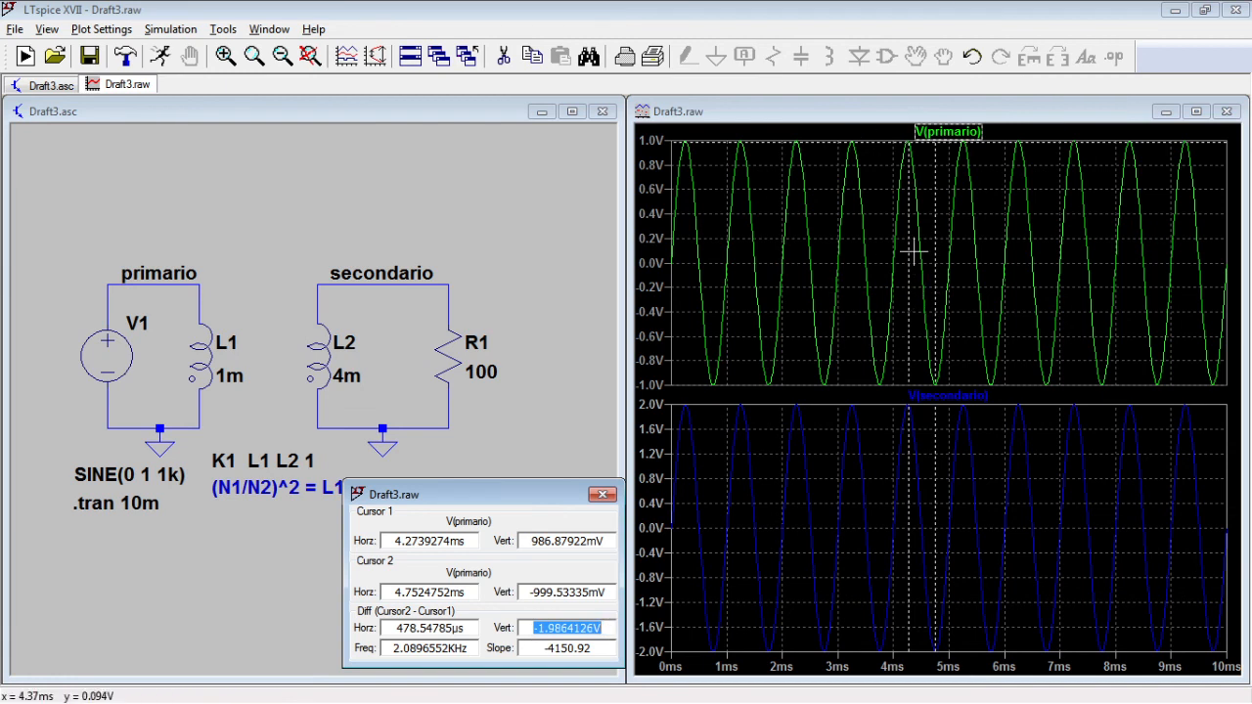
- Attach both cursors to V(secondario) and measure its peak-to-peak voltage
left_click(945, 401)
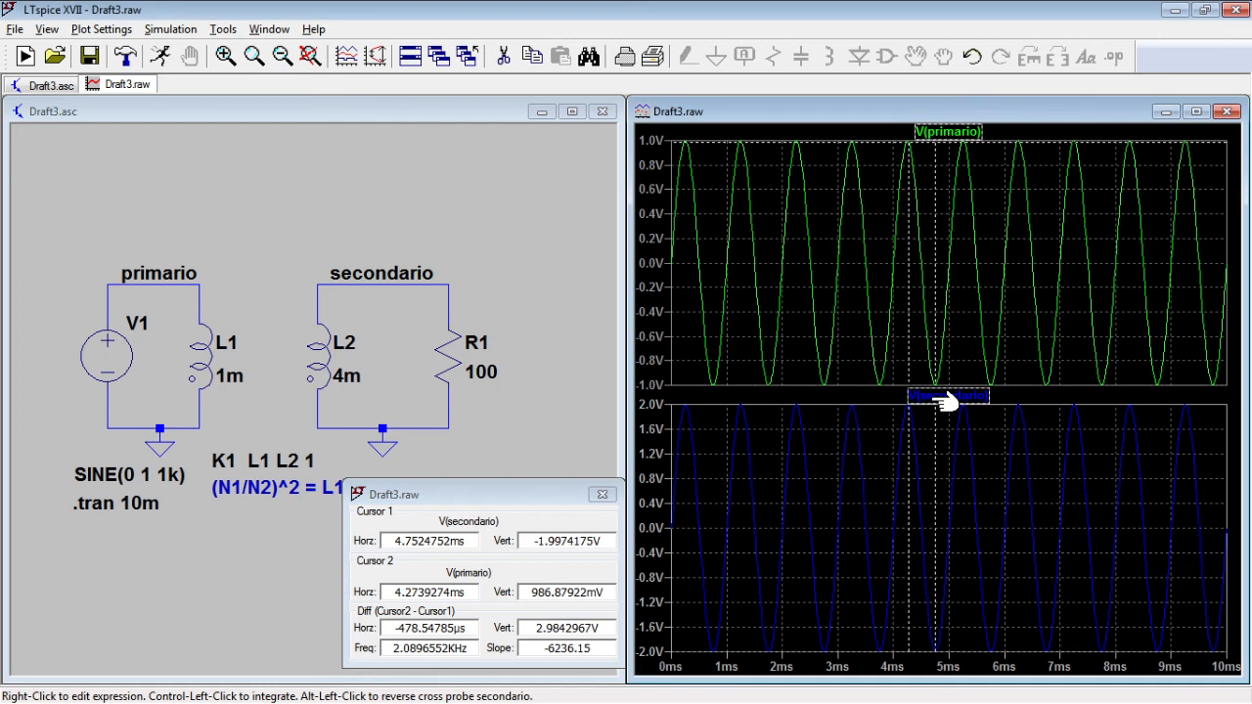
left_click(945, 401)
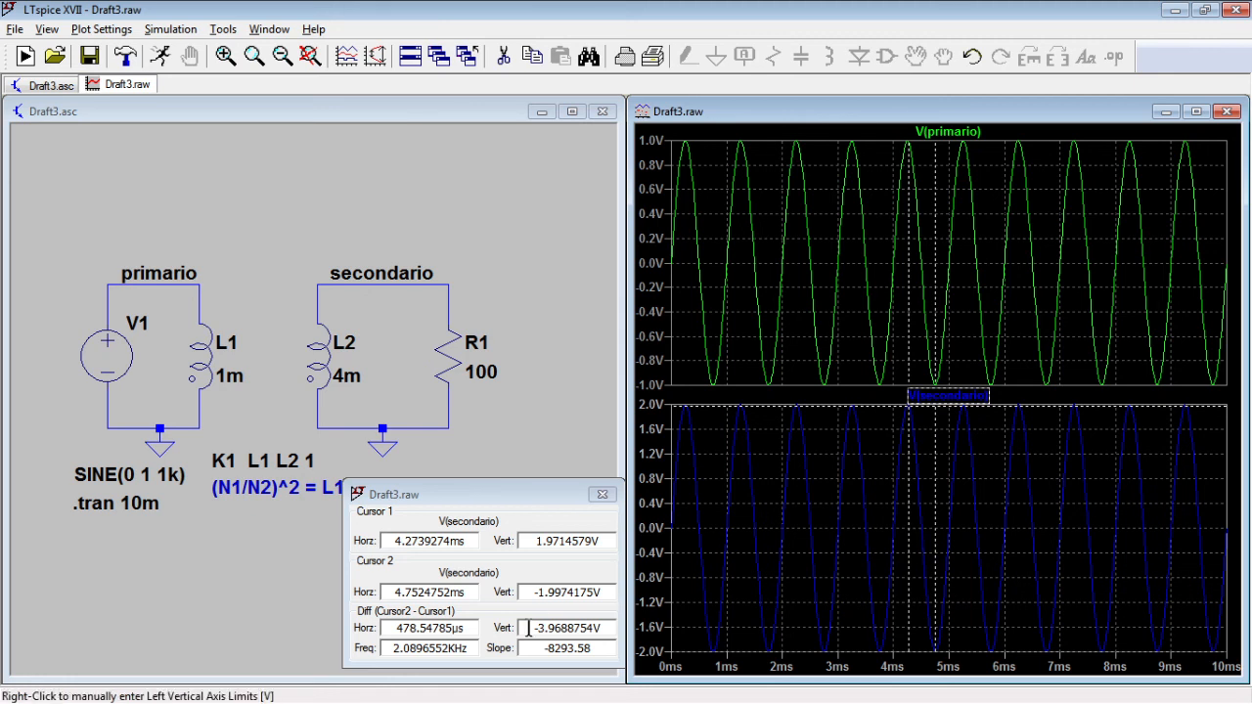
left_click_drag(529, 628, 608, 628)
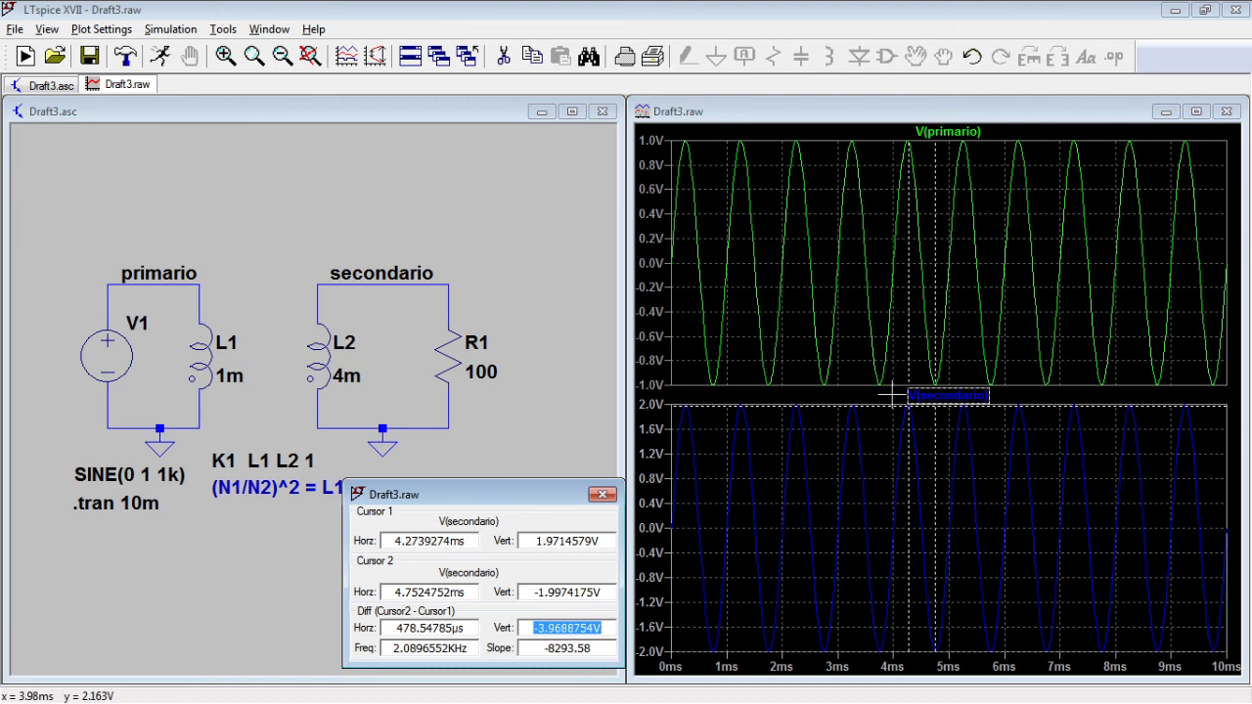
- Zoom the waveform plots in to the time range from about 3.0 ms to 6.6 ms
left_click(827, 120)
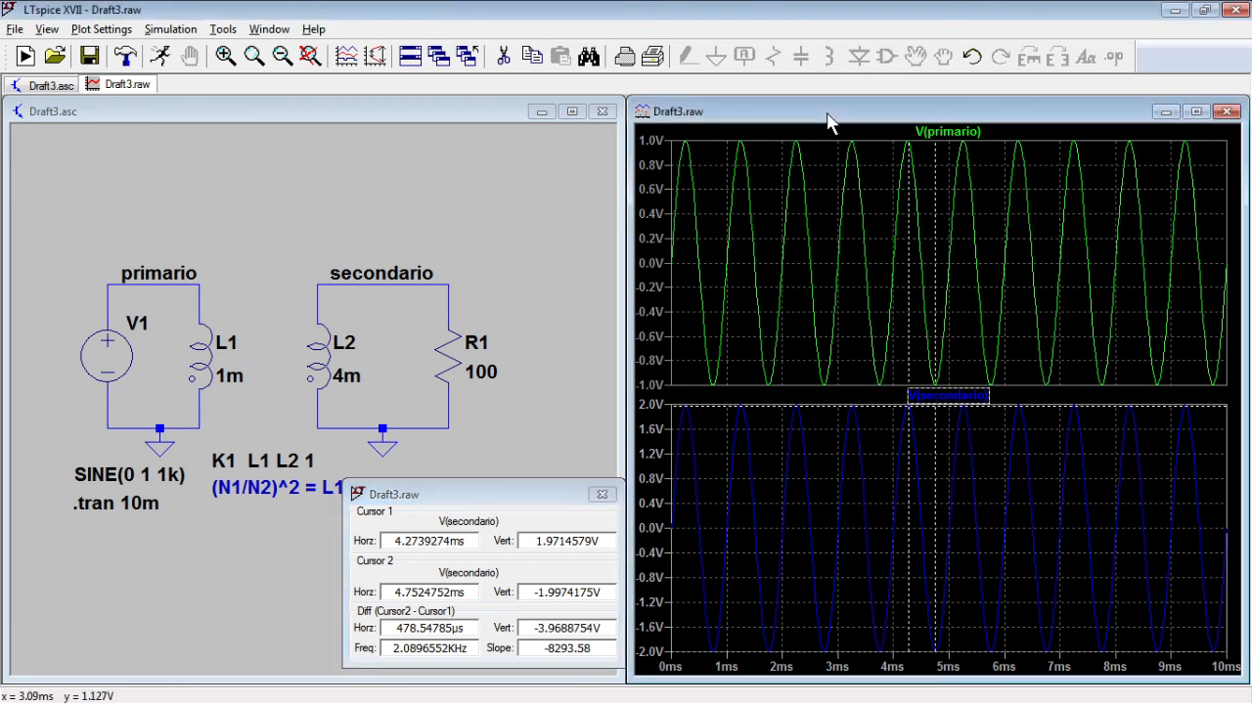
left_click(224, 55)
left_click_drag(854, 136, 1038, 396)
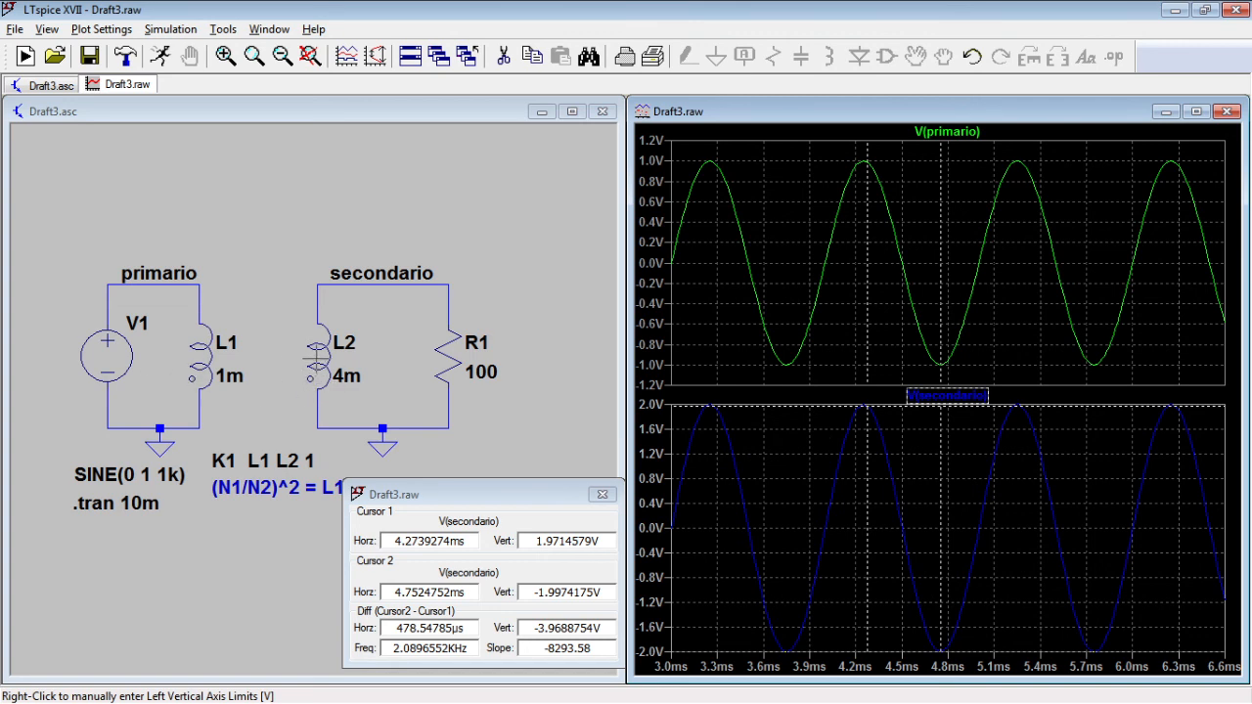
- Rotate inductor L2 by 180° in place so its phase dot sits at the upper end, opposite to L1's dot
left_click(356, 156)
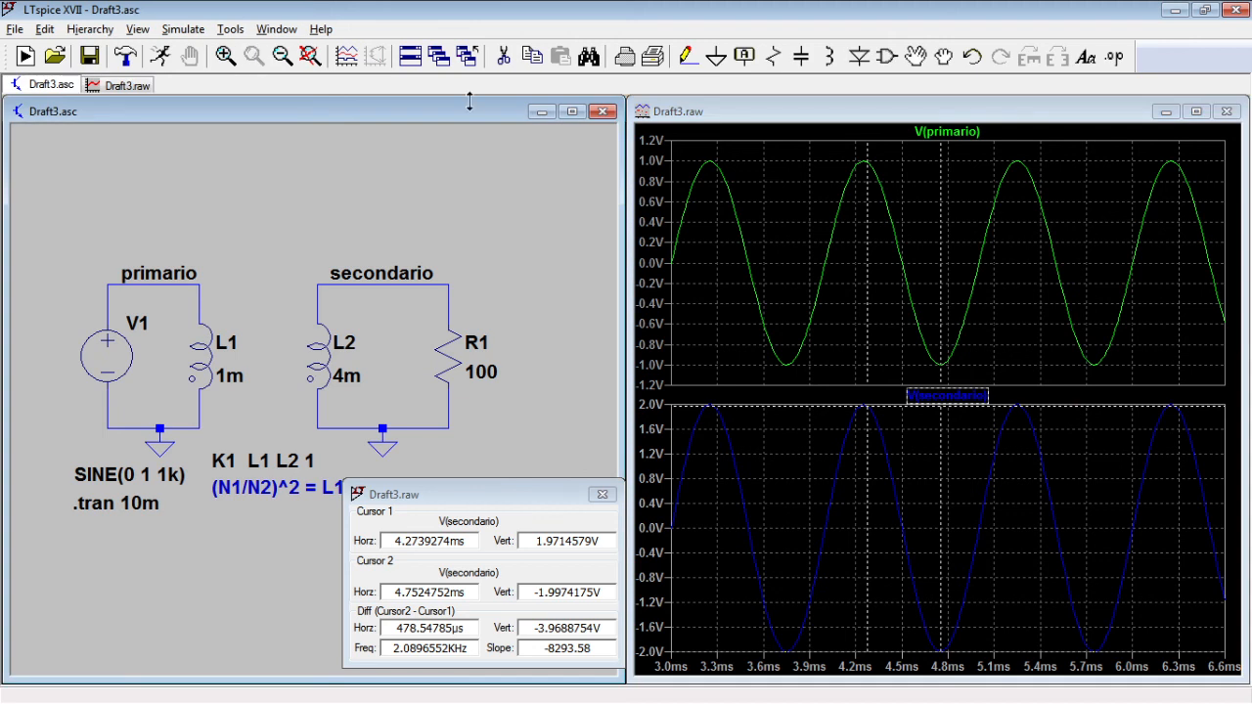
left_click(915, 56)
left_click(319, 356)
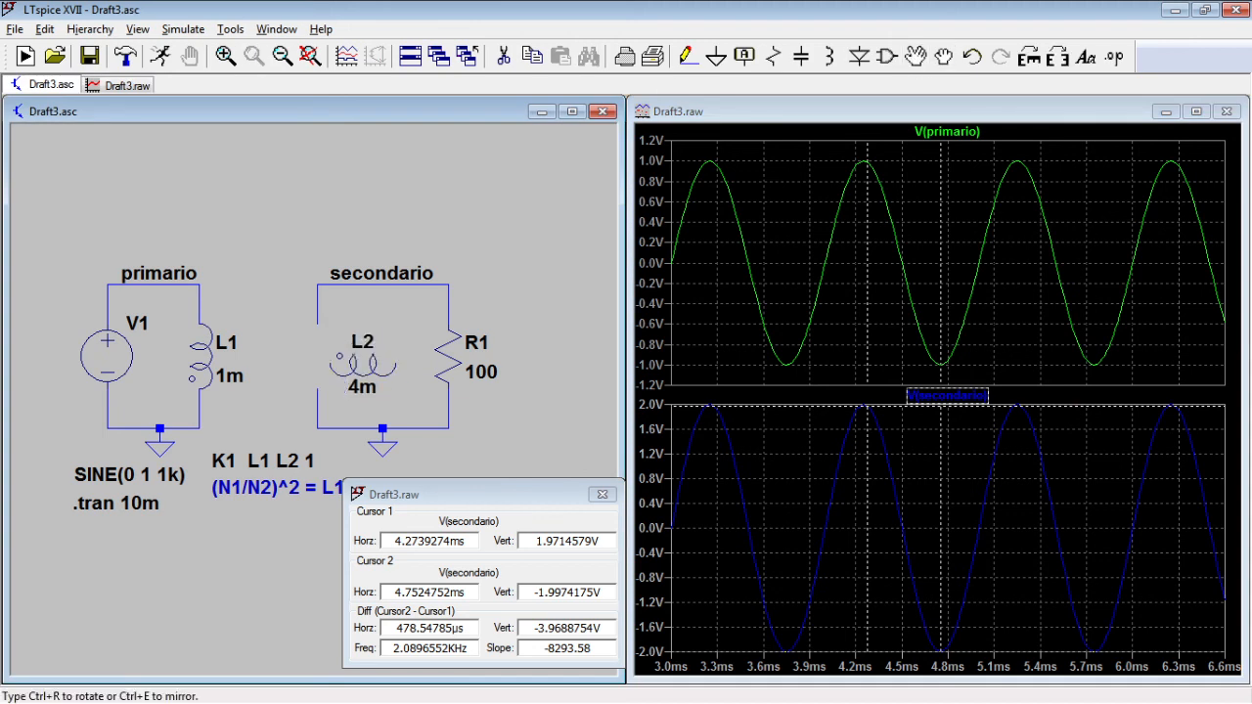
key("ctrl+e")
left_click(317, 347)
key("Escape")
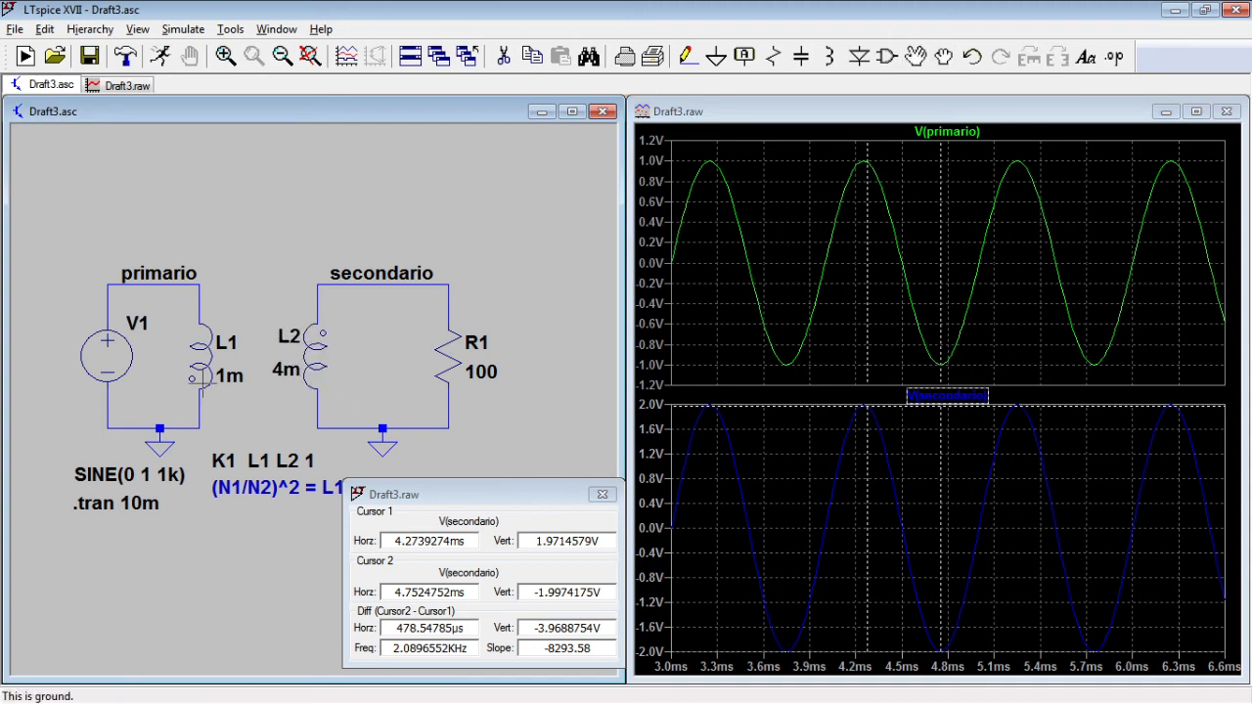
- Rerun the simulation with the reversed L2 winding and zoom the waveforms to about 3.4 ms to 5.4 ms
left_click(164, 58)
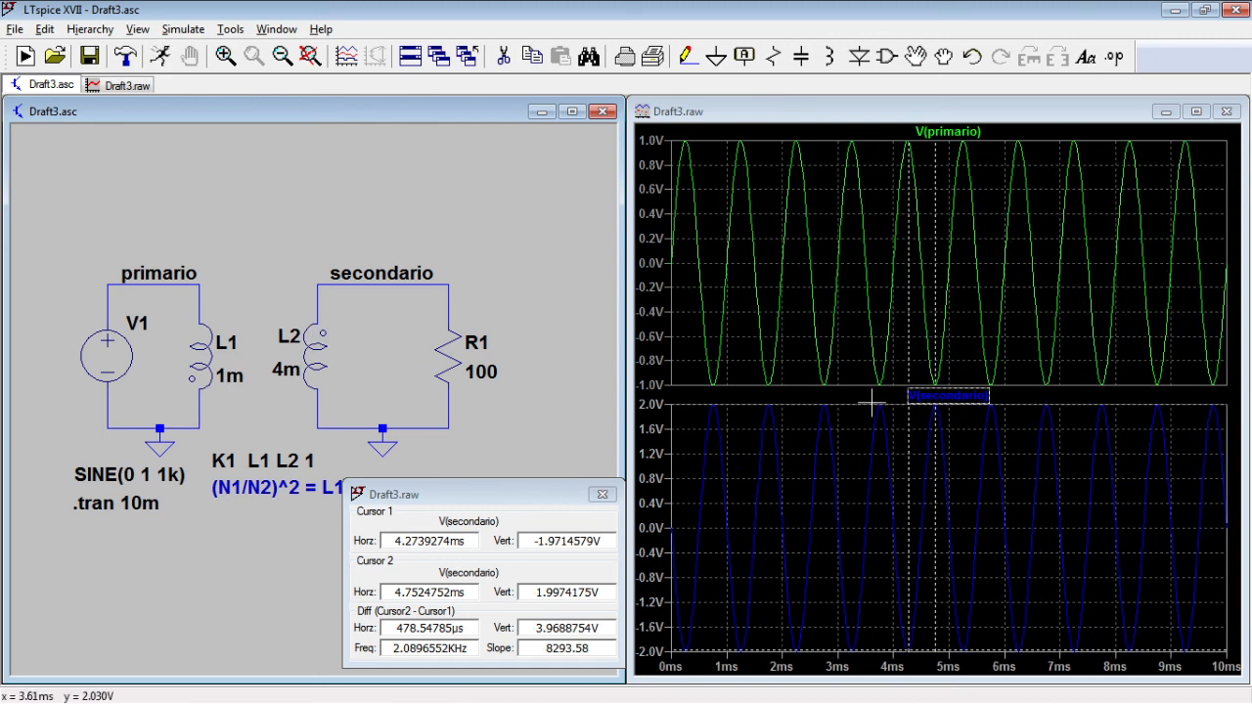
left_click_drag(867, 358, 970, 205)
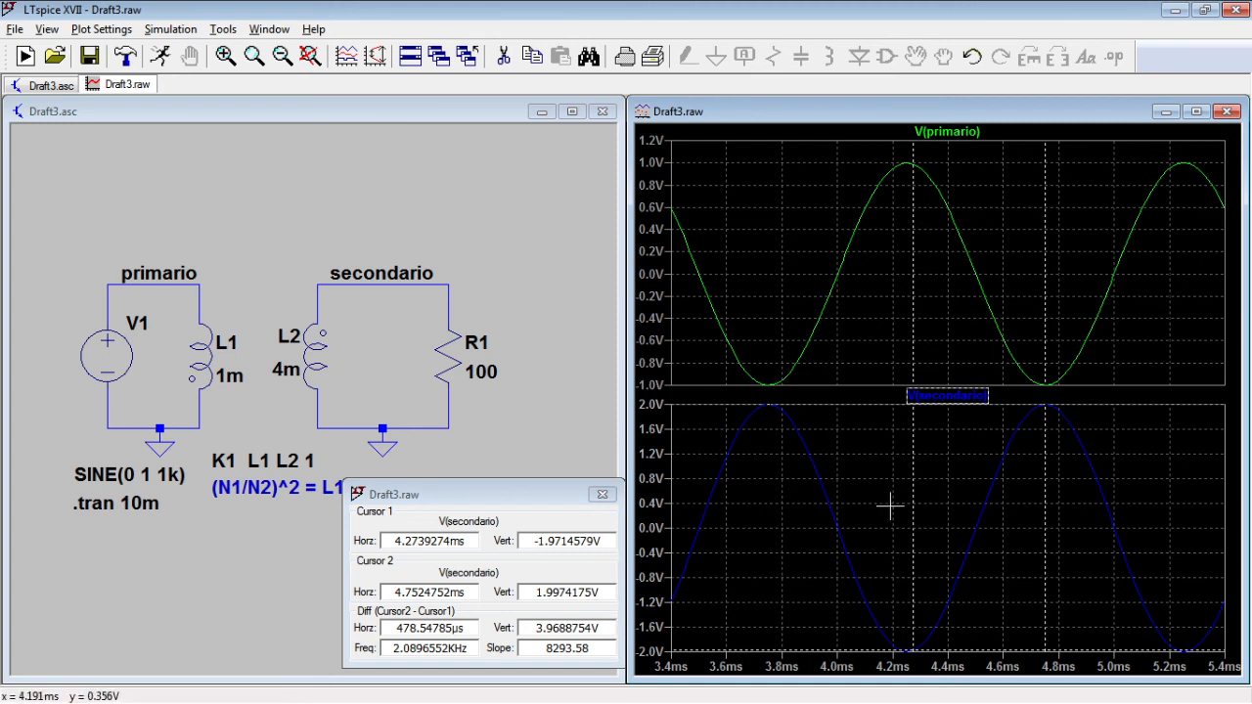
double_click(533, 631)
- Set the inductance of L2 to 25m and rerun the simulation
left_click(528, 446)
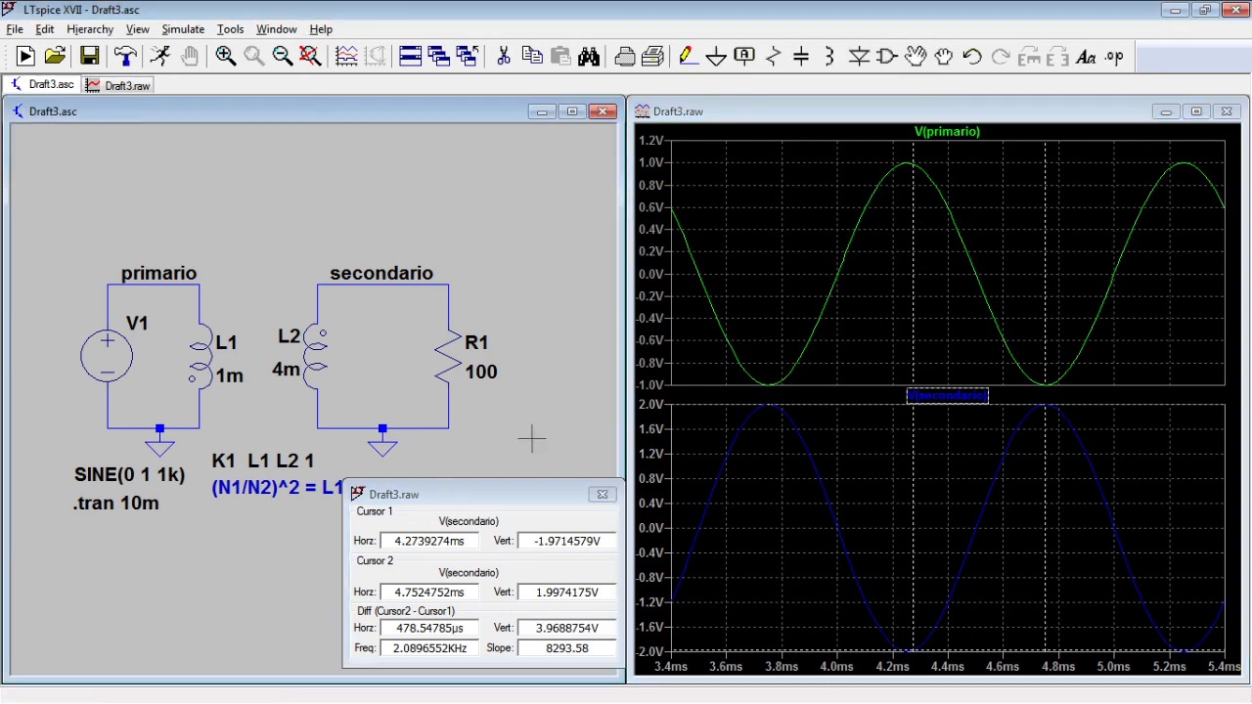
right_click(286, 379)
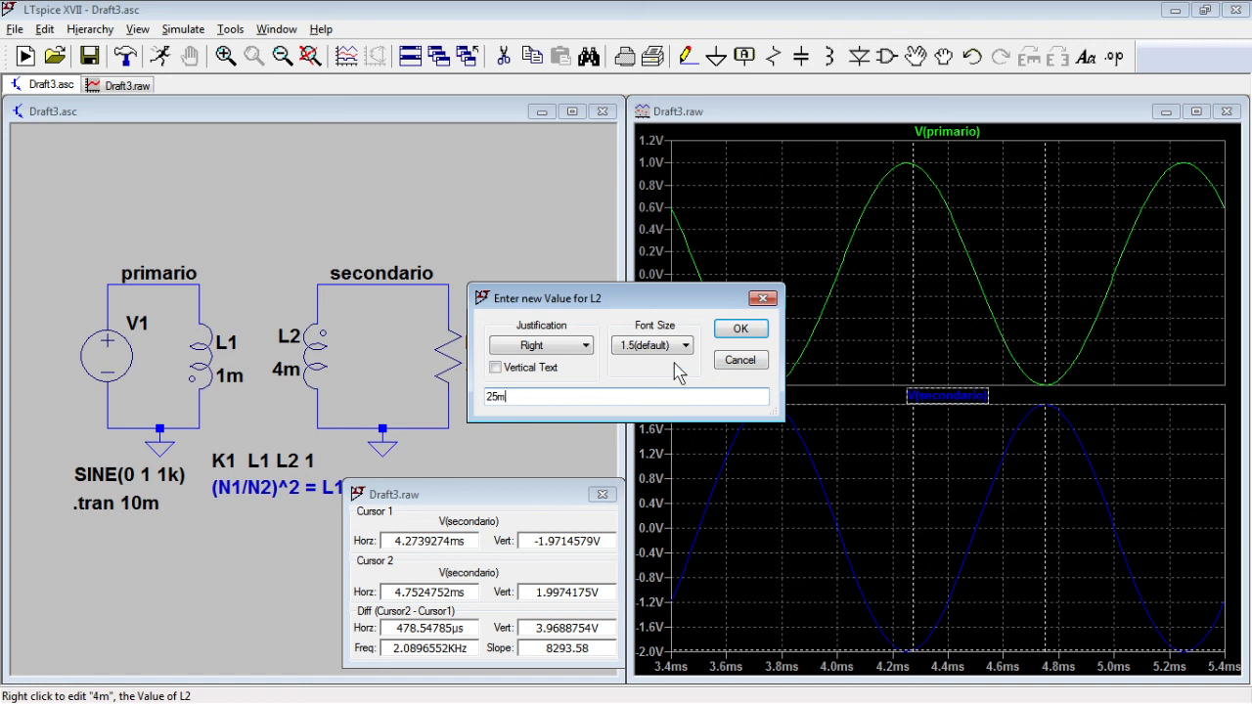
left_click(736, 331)
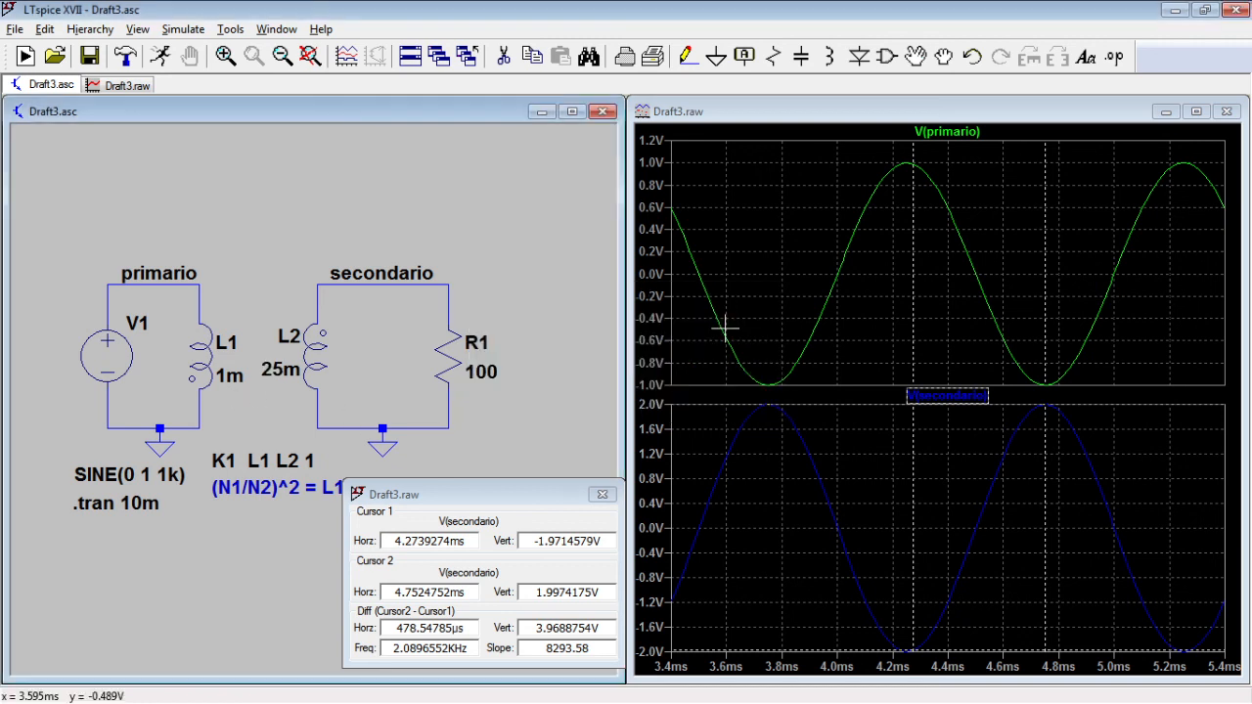
left_click(161, 58)
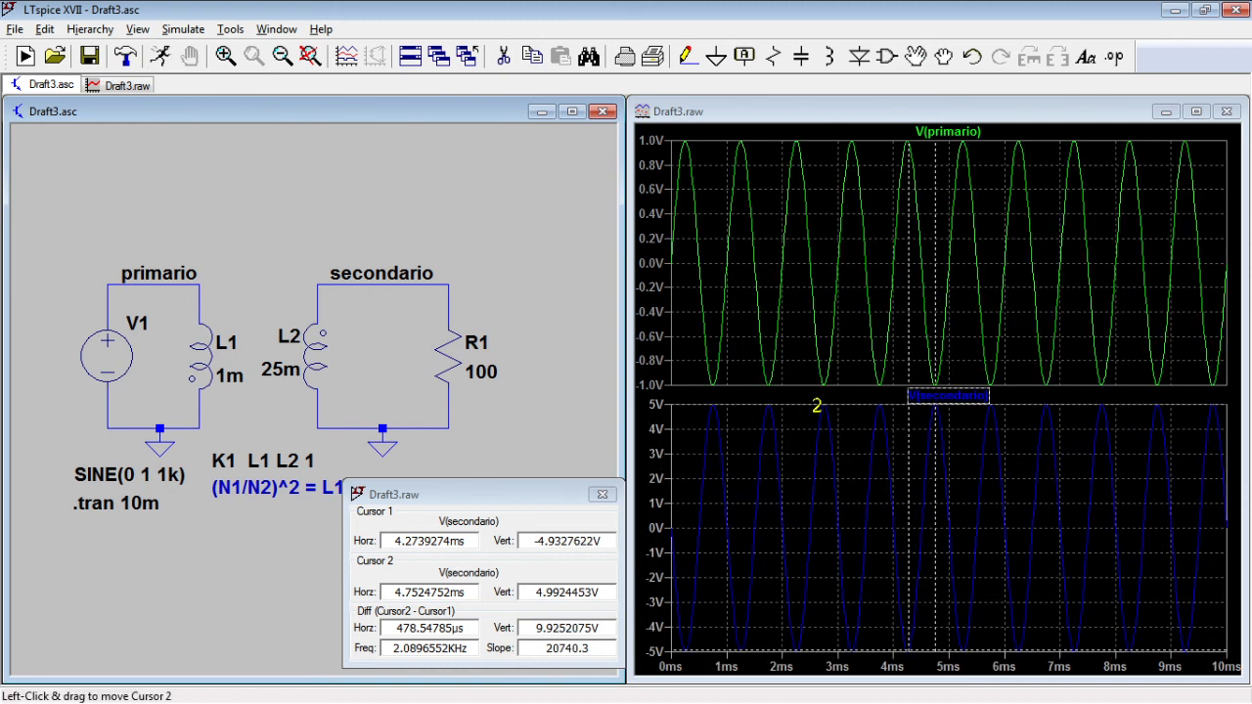
- Attach both cursors to V(primario) and measure its peak-to-peak voltage between an adjacent trough and crest
left_click(816, 405)
left_click_drag(802, 405, 944, 658)
left_click(953, 132)
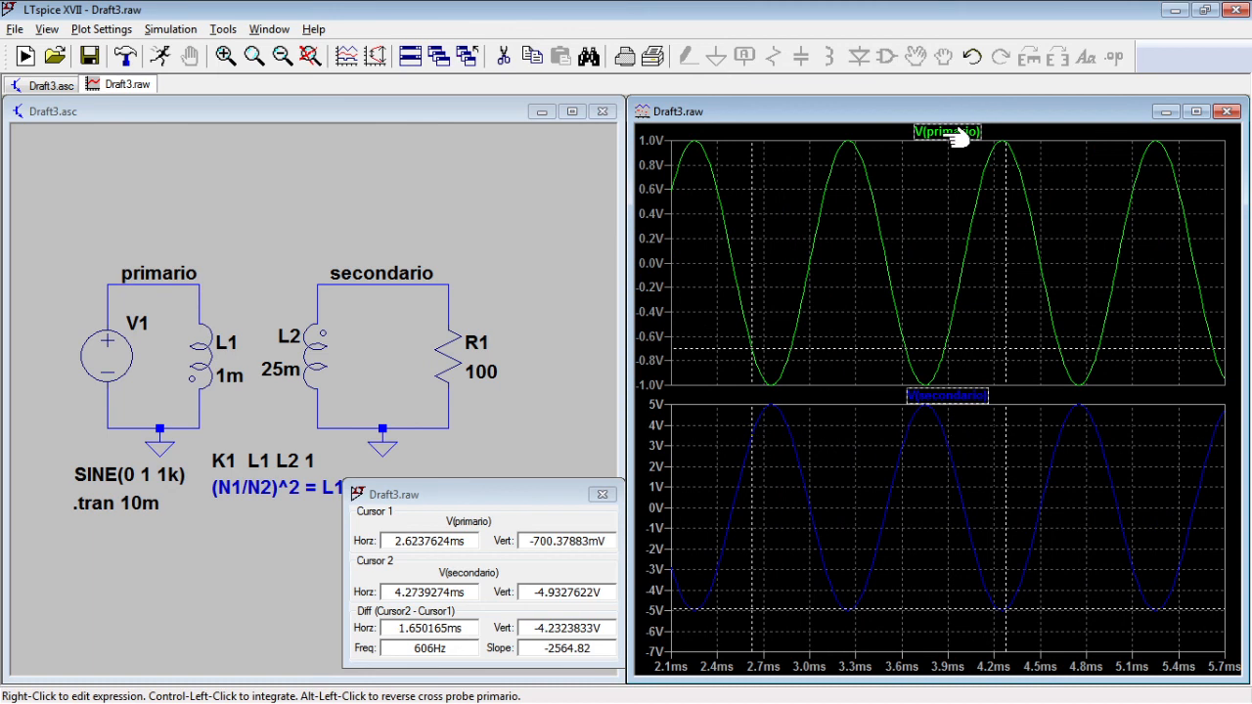
left_click(958, 137)
left_click_drag(1012, 186, 923, 153)
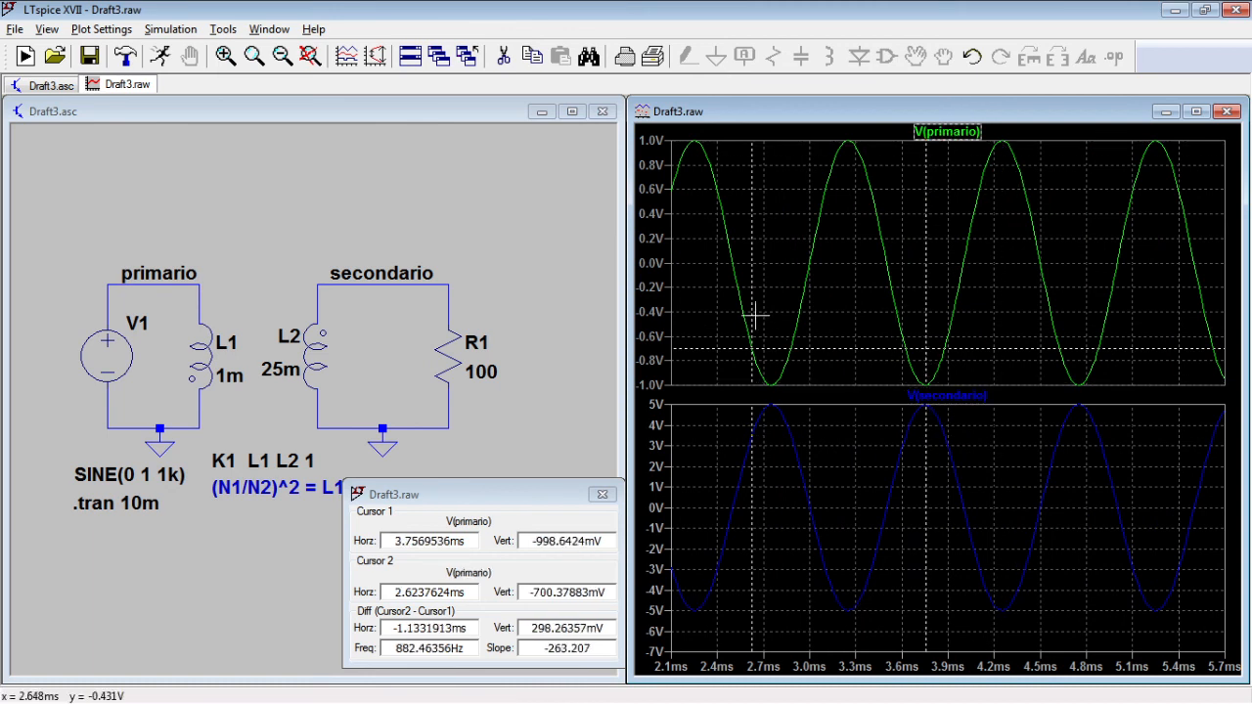
left_click_drag(755, 314, 847, 216)
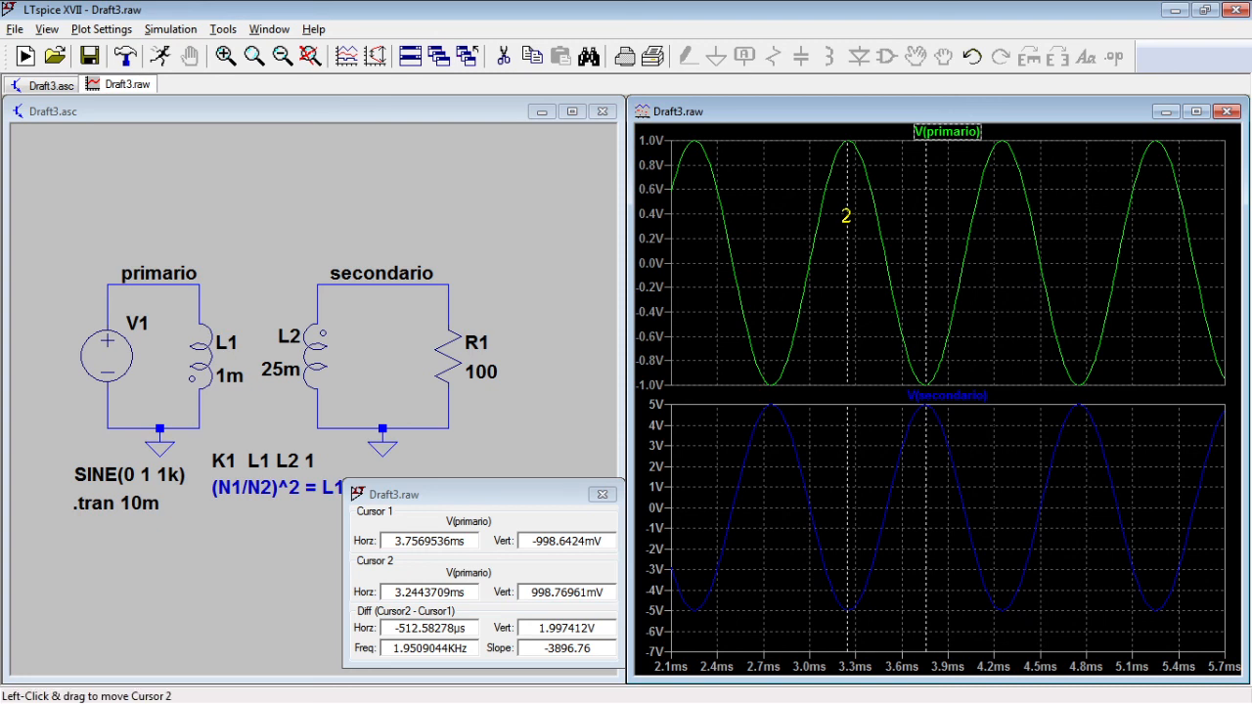
left_click_drag(598, 628, 536, 628)
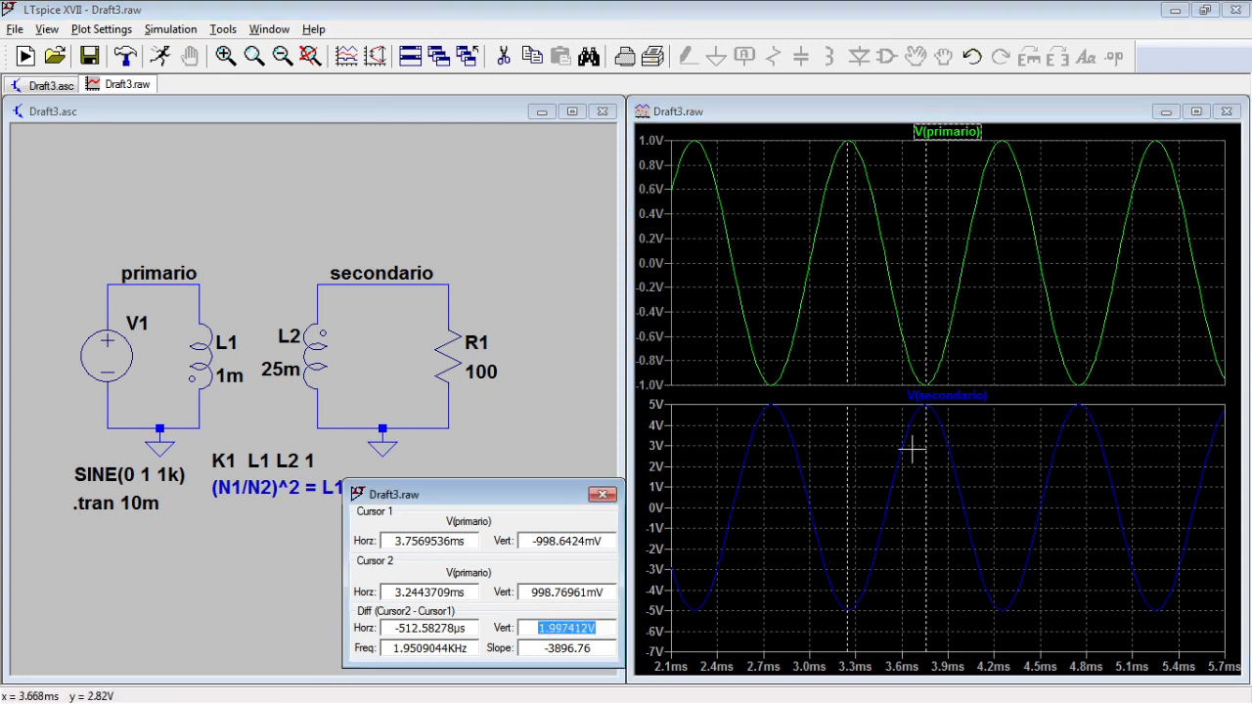
- Attach both cursors to V(secondario) at the same two time points and measure its peak-to-peak voltage
left_click(955, 395)
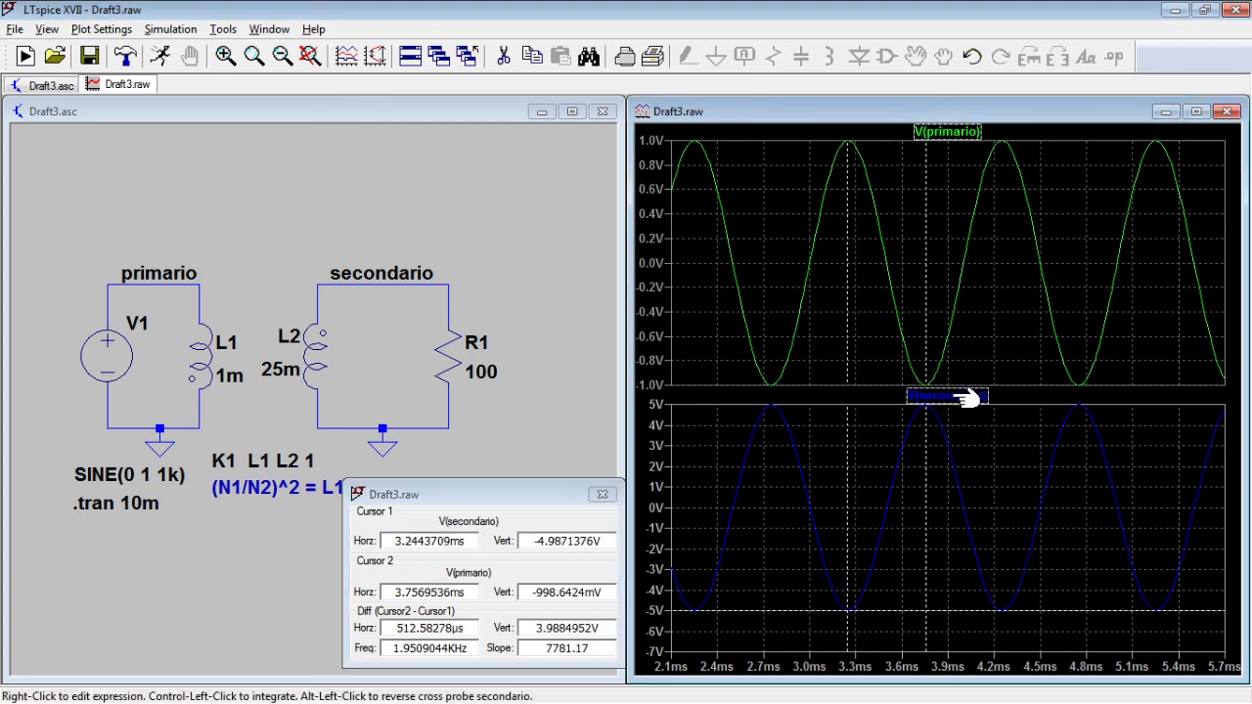
left_click(959, 396)
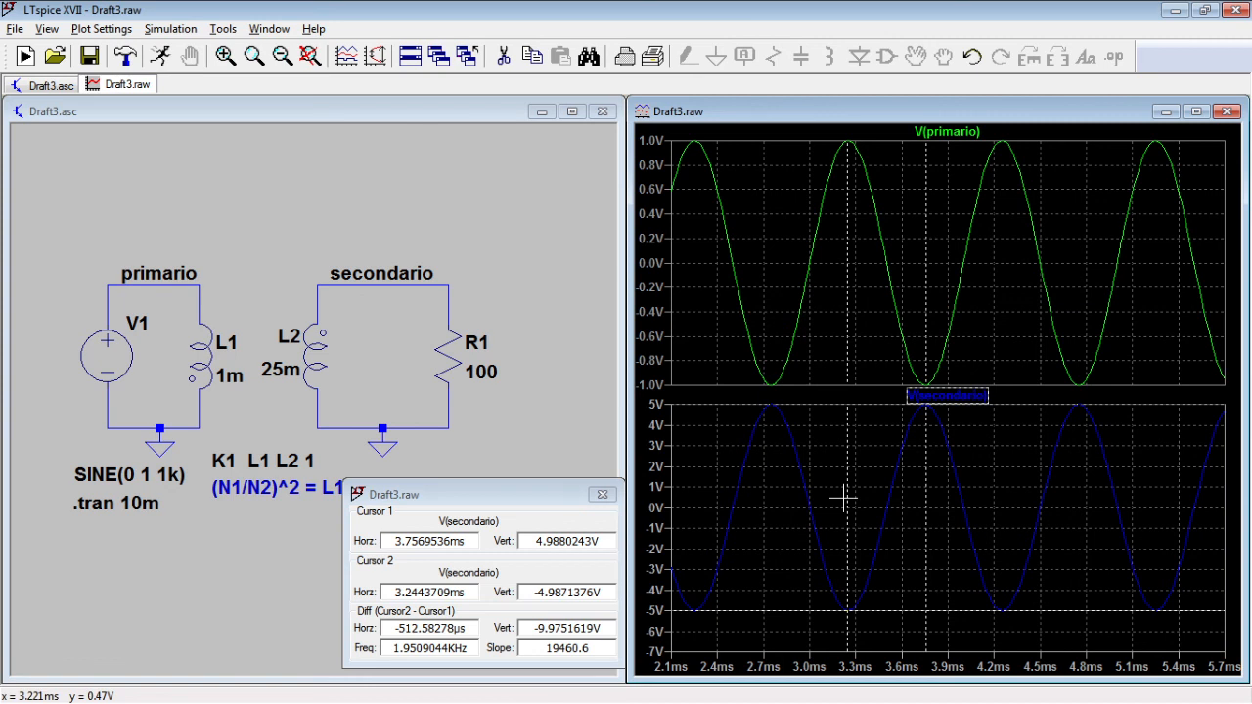
left_click_drag(532, 628, 602, 628)
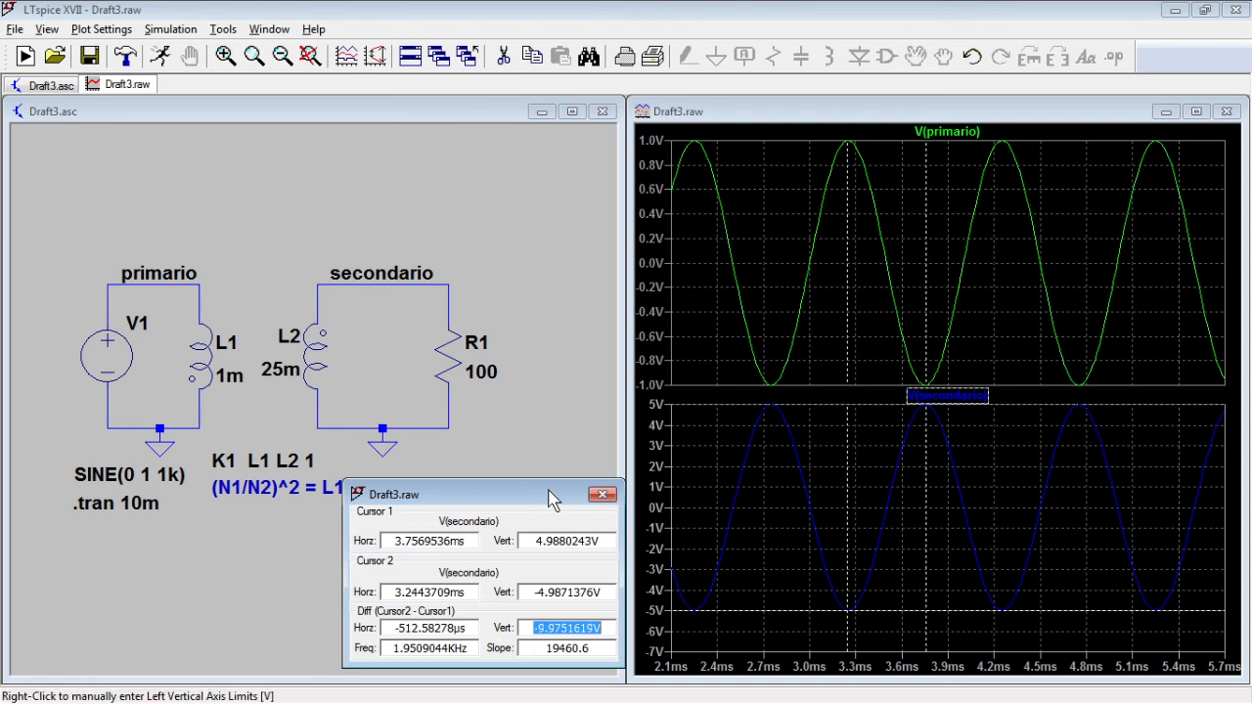
- Move the cursor readout clear of the turns-ratio note and open the K1 L1 L2 coupling directive for editing
left_click_drag(550, 499, 575, 494)
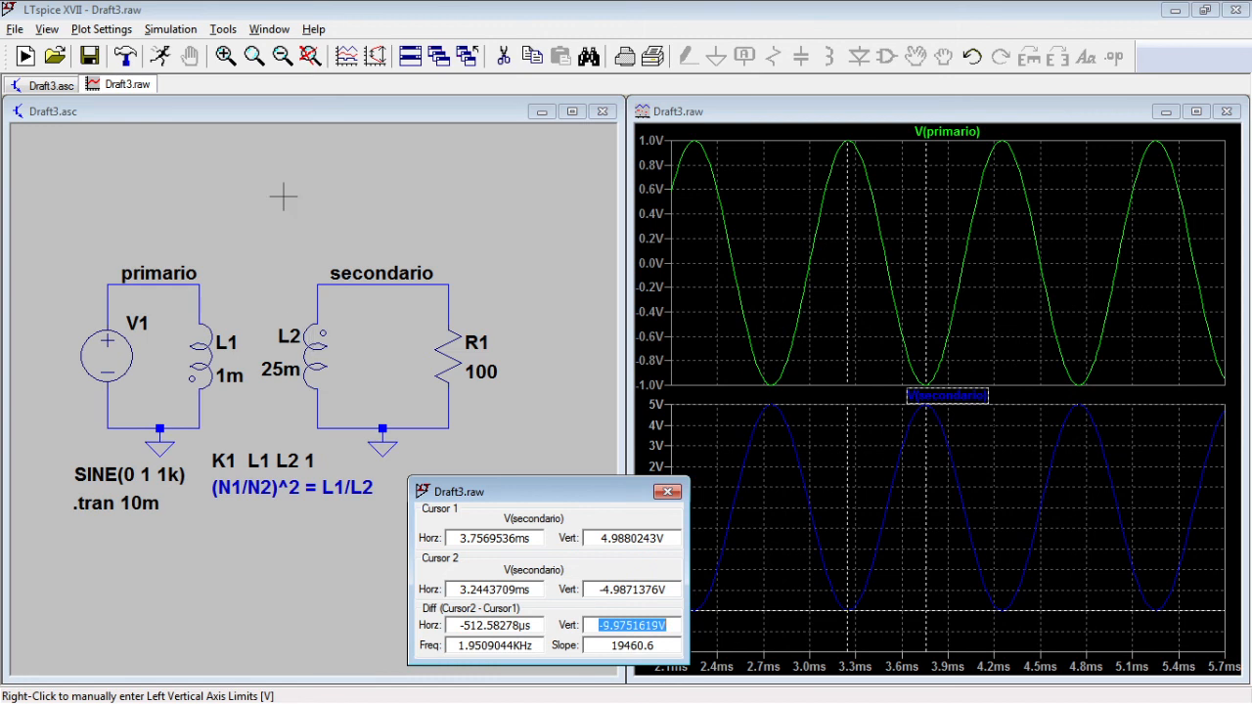
right_click(221, 461)
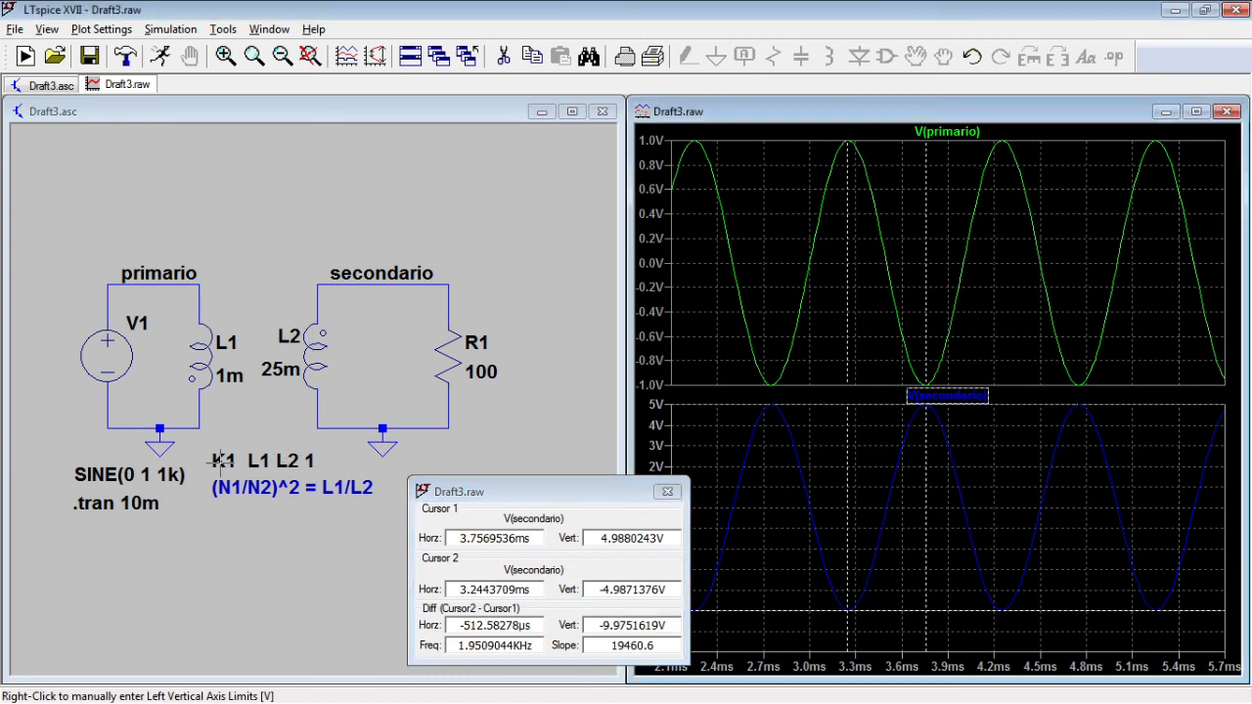
left_click(725, 568)
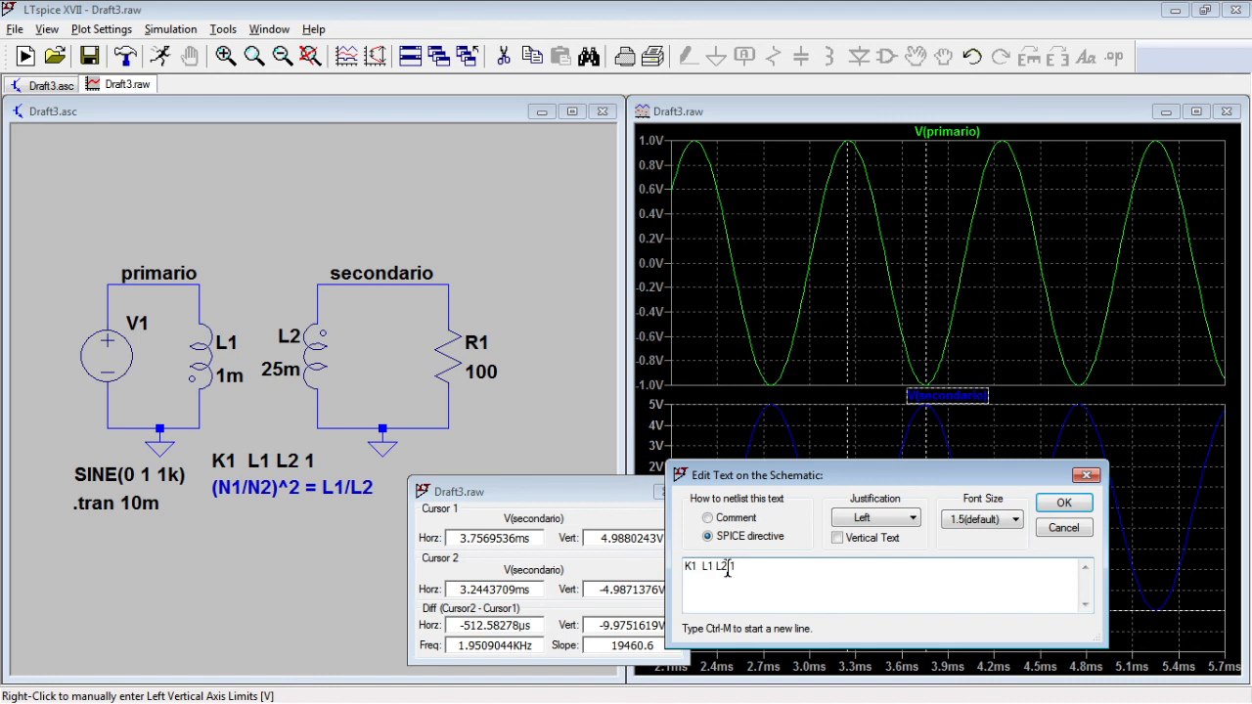